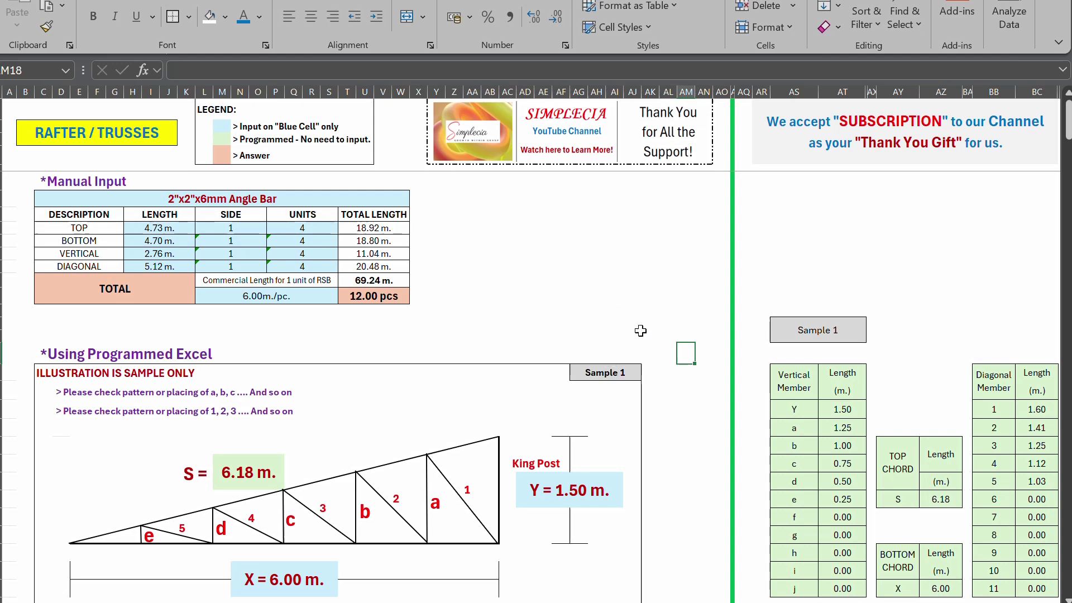
- Inspect cells on the sheet, including the Commercial Length cell's contents
click(524, 296)
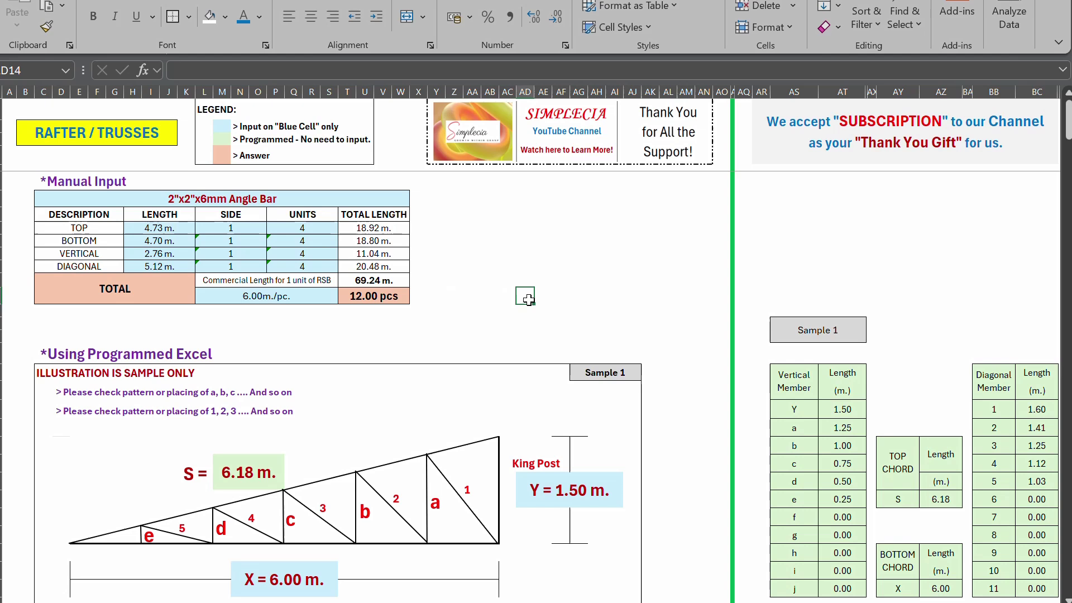
click(437, 266)
click(510, 311)
click(499, 260)
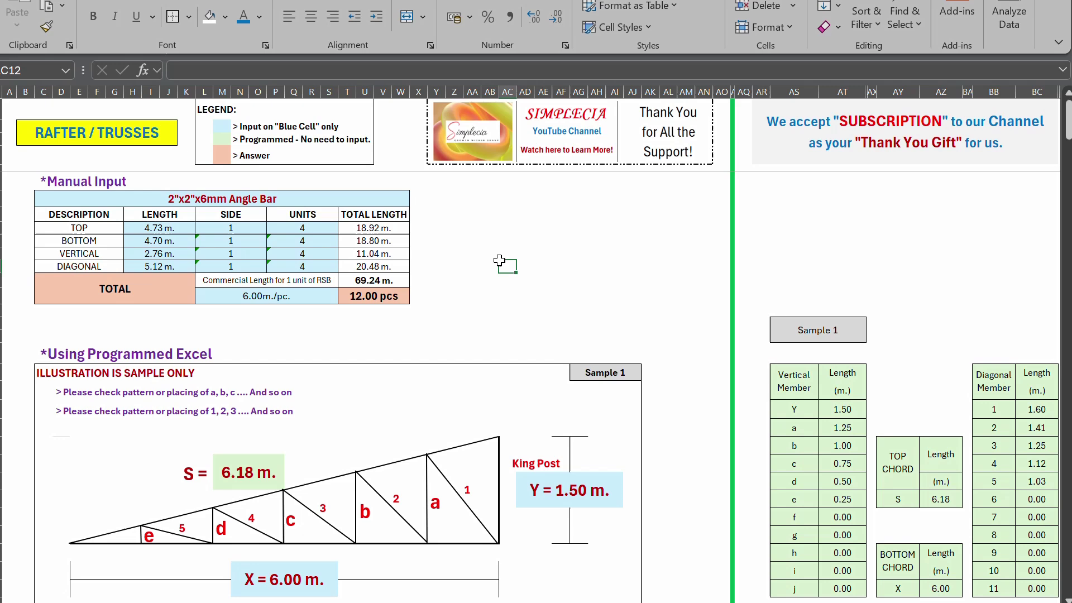
click(476, 297)
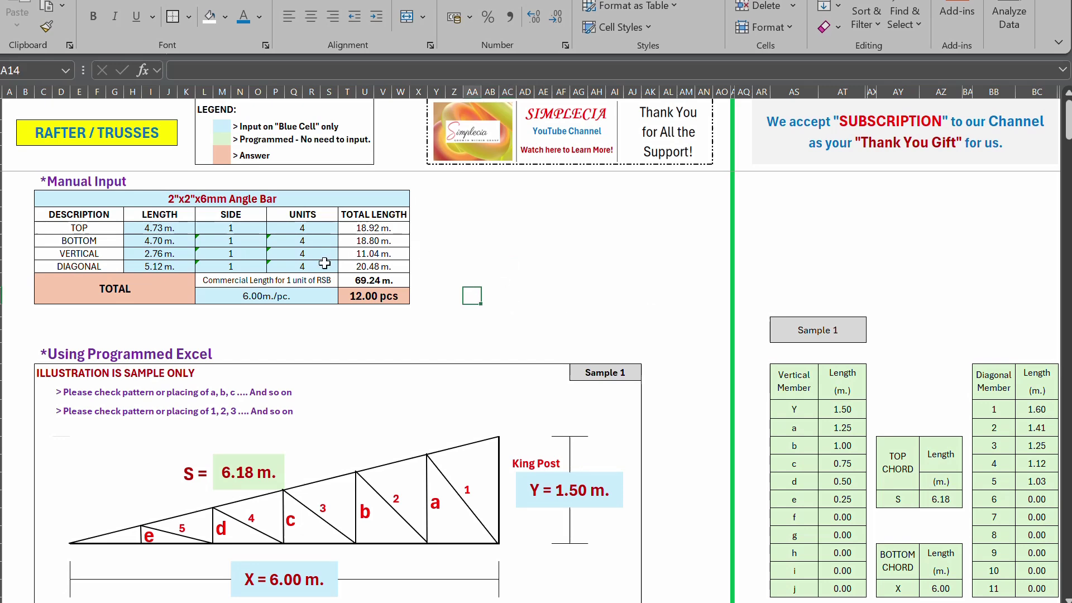
click(307, 278)
click(490, 280)
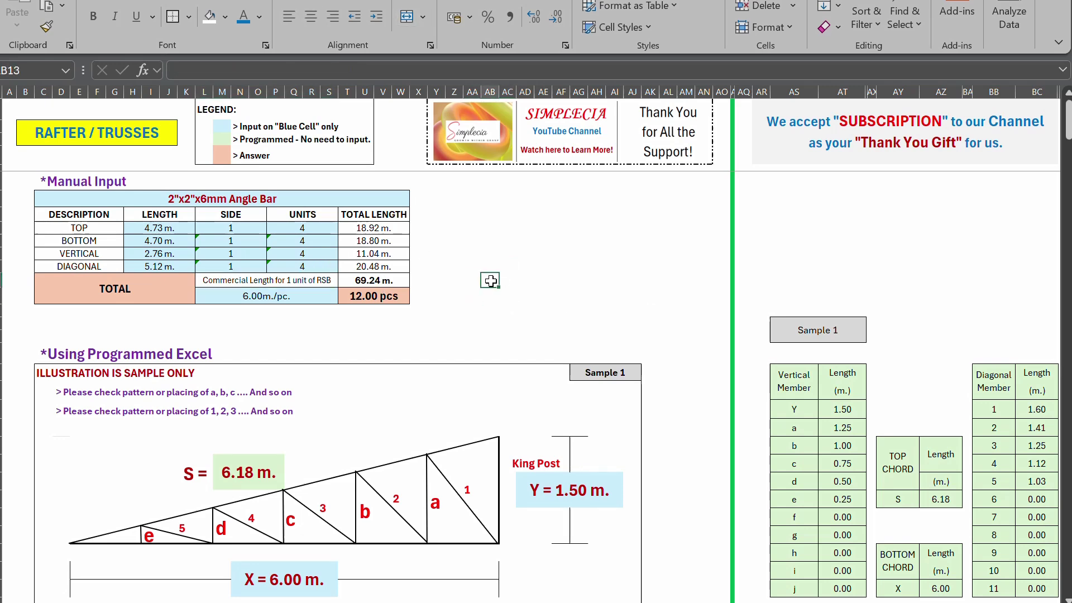
click(460, 284)
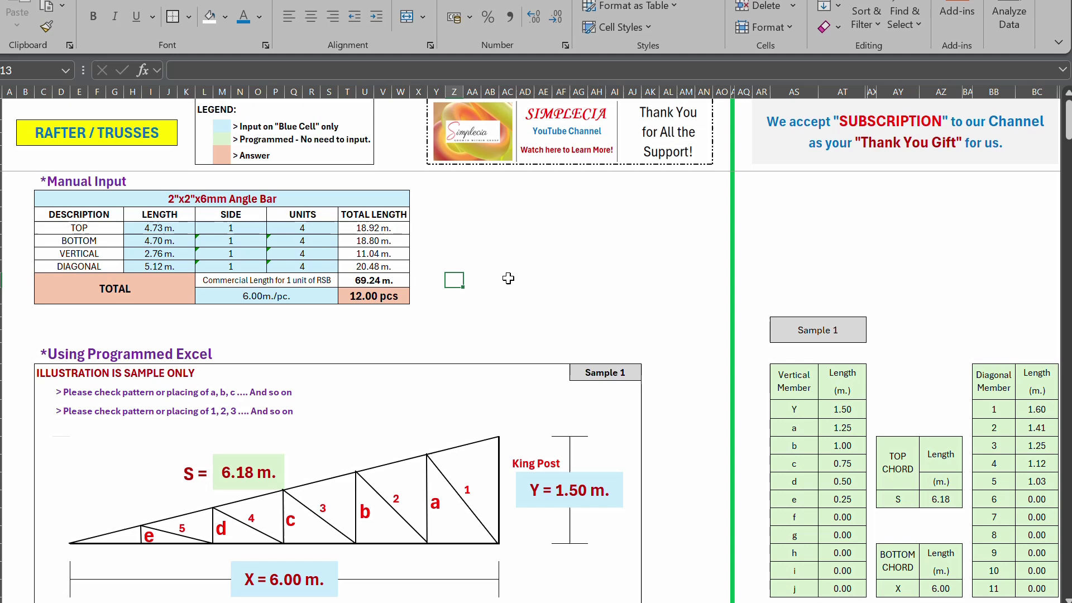
- Check more cells and read the subscription banner's text
click(531, 254)
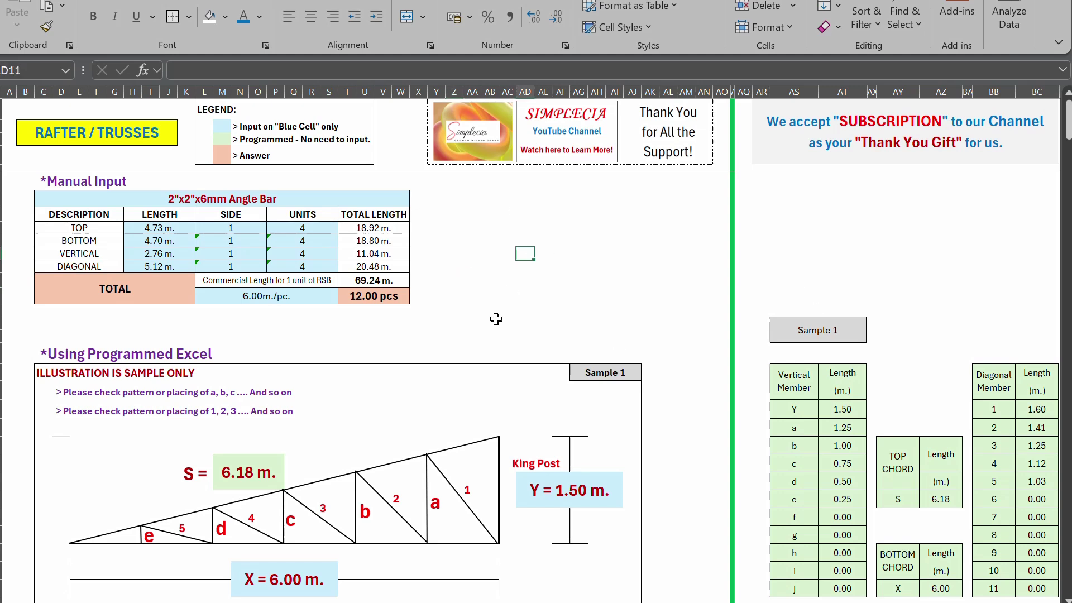
click(506, 302)
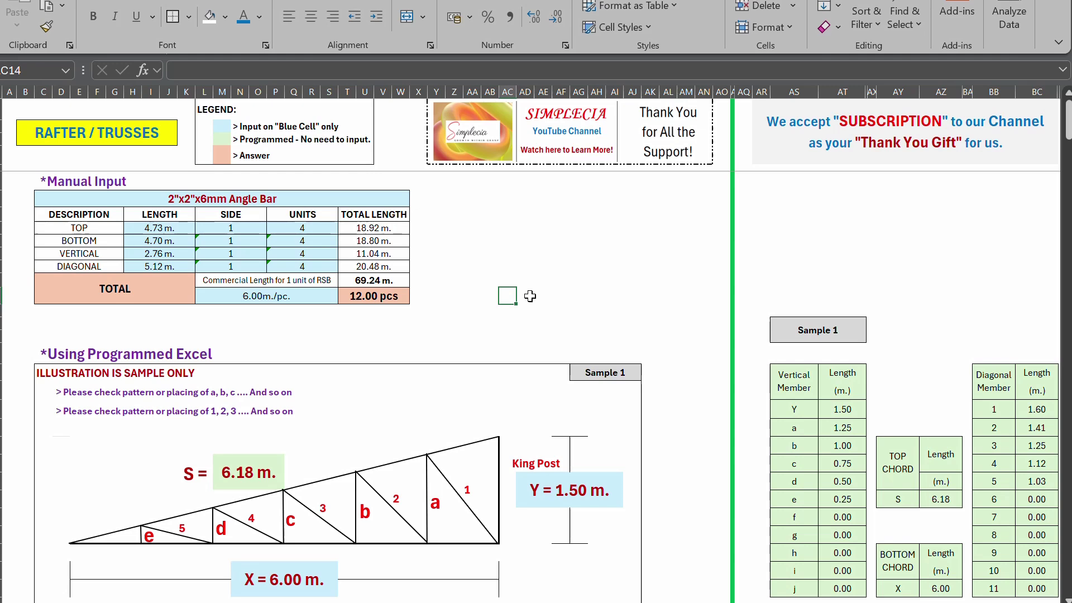
click(509, 279)
click(564, 315)
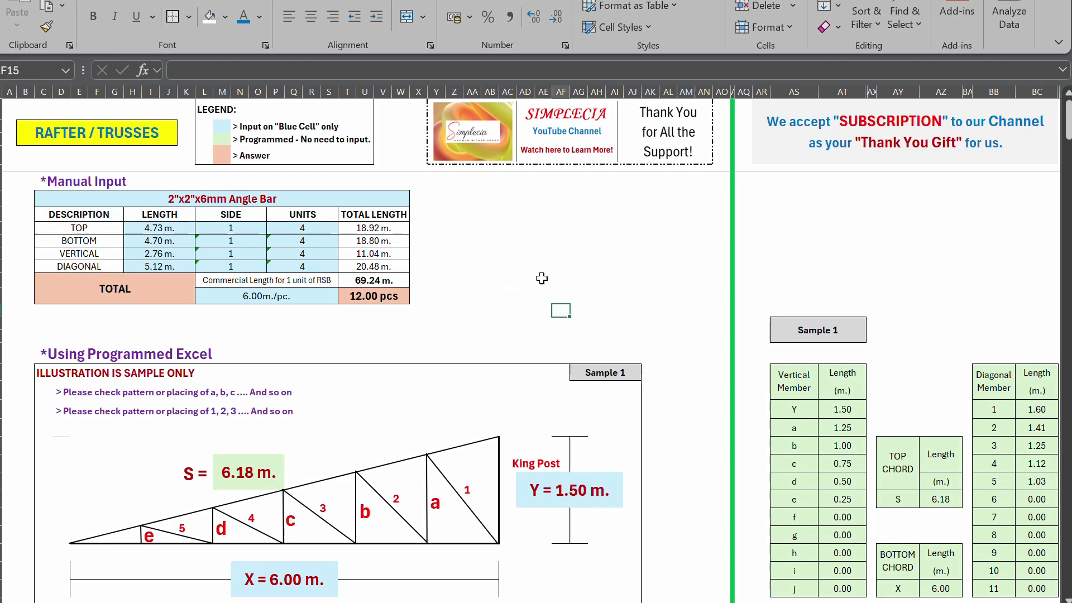
click(541, 278)
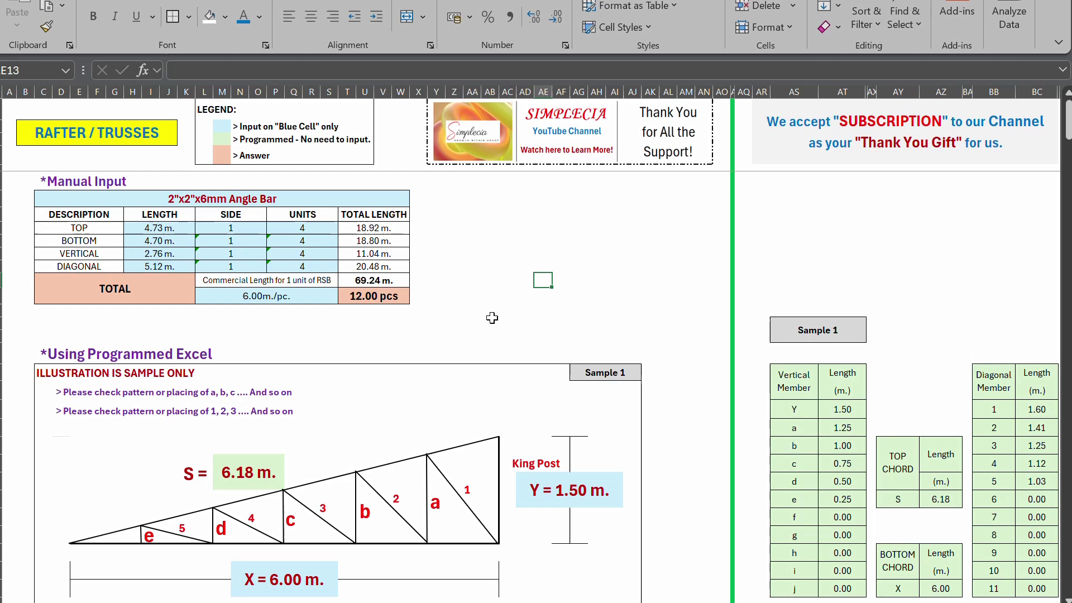
click(497, 279)
click(539, 279)
click(509, 311)
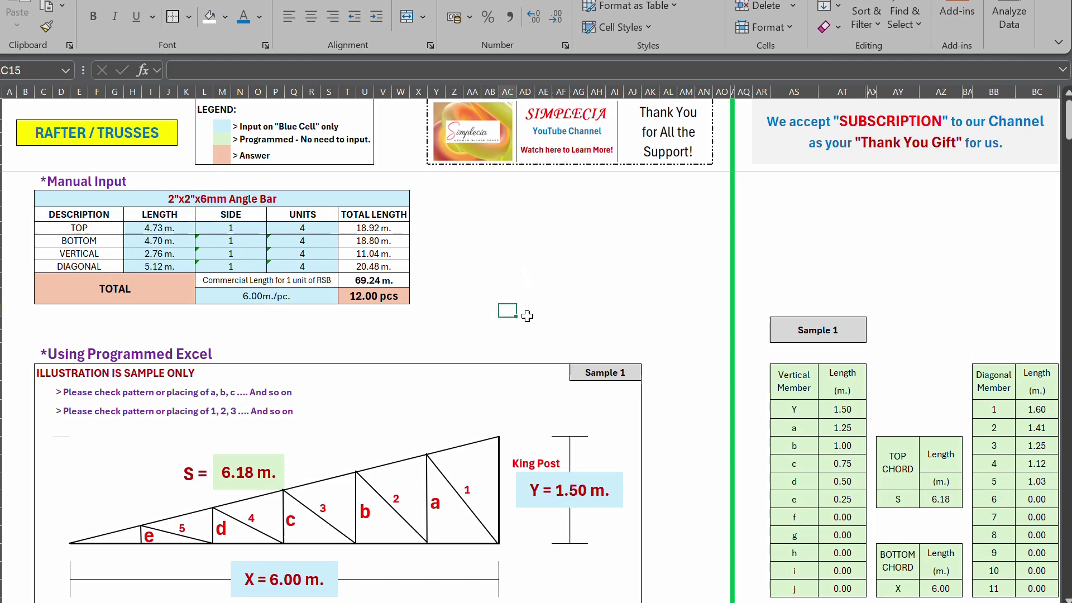
click(523, 311)
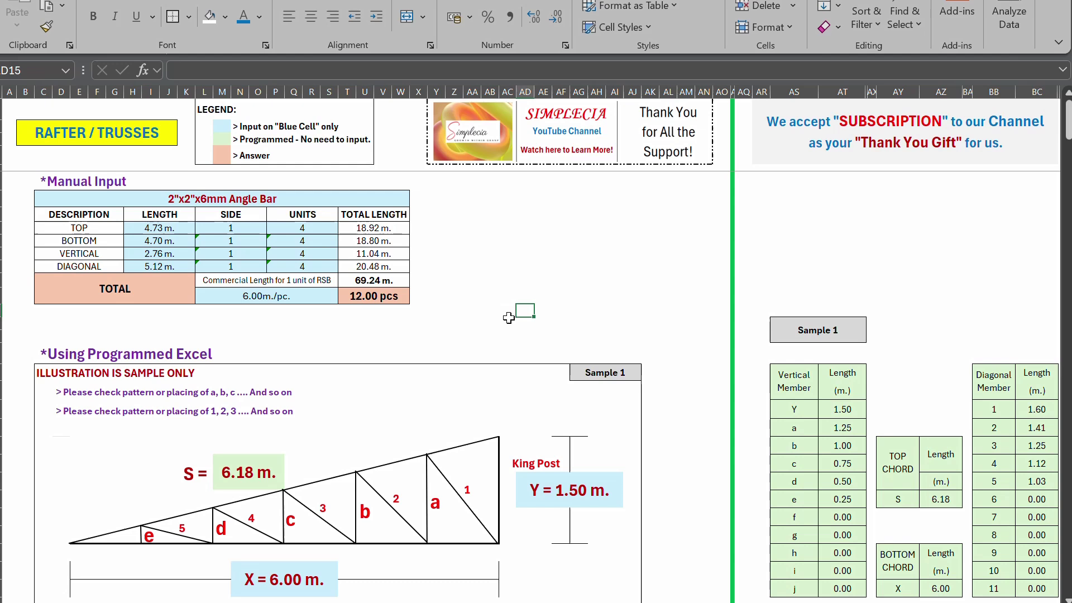
click(766, 136)
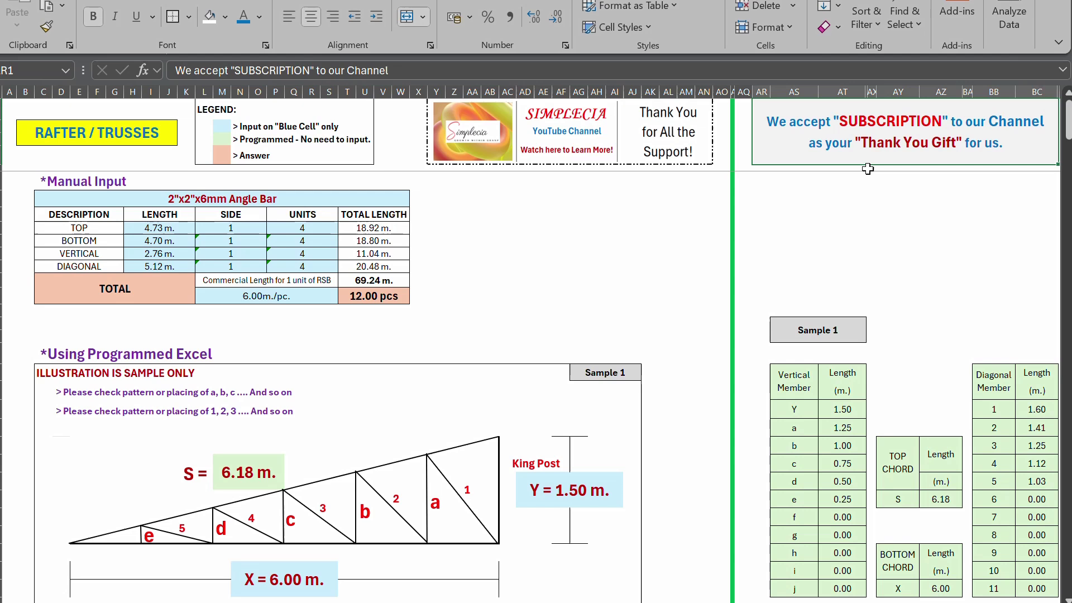
click(633, 252)
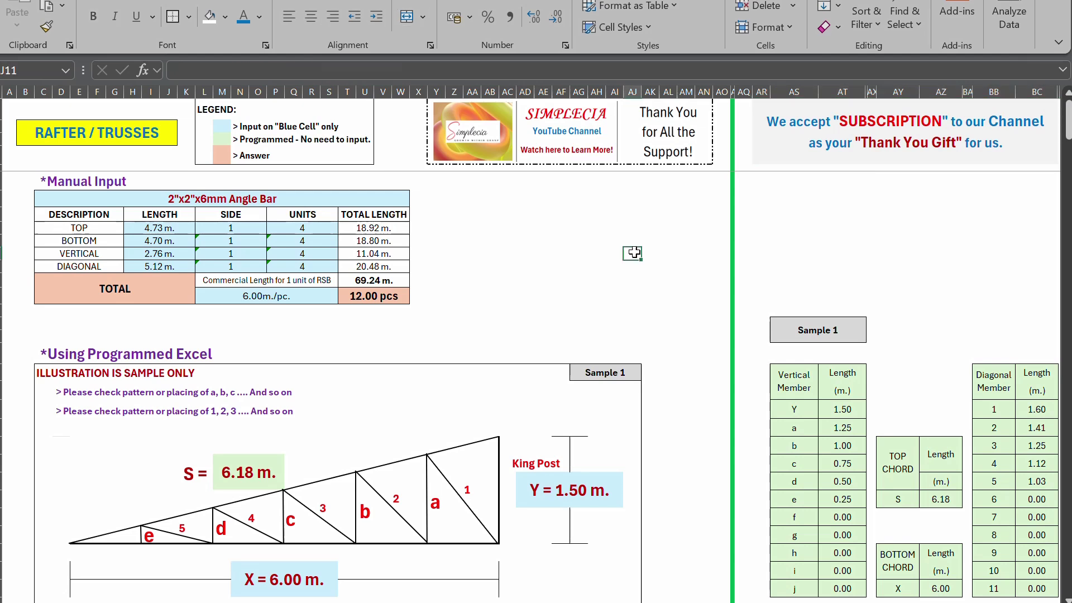
- Review the RAFTER / TRUSSES title and the calculator area beneath it
click(47, 134)
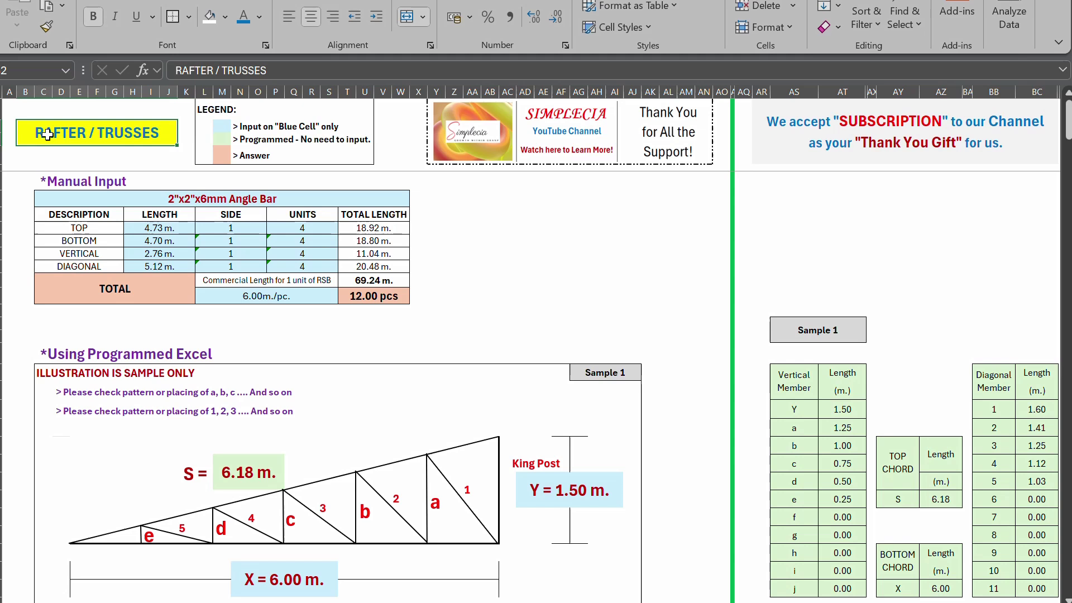
click(579, 227)
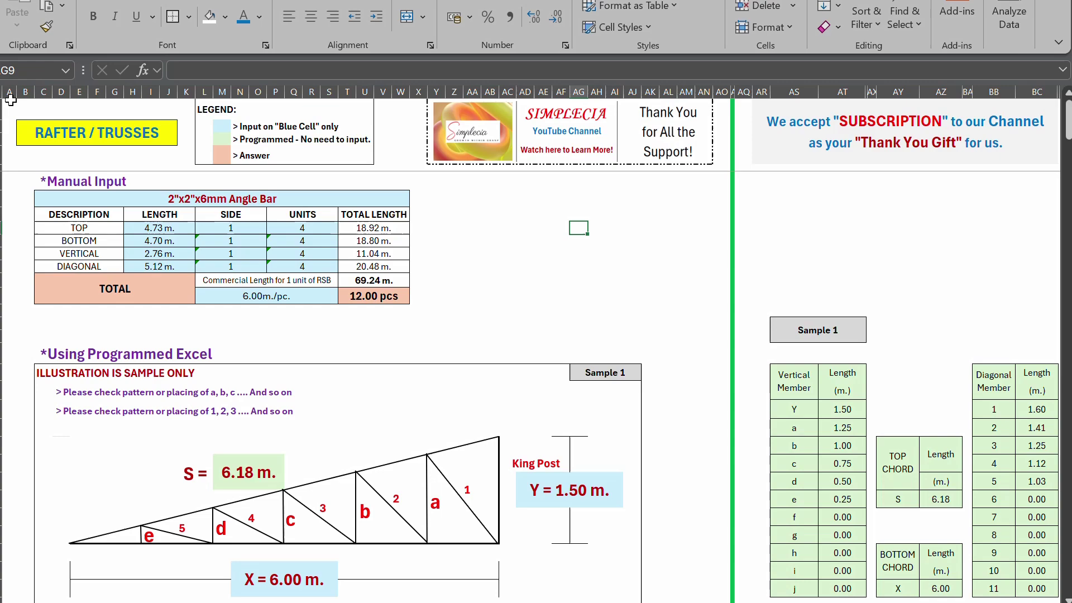
mouse_move(10, 100)
mouse_down()
mouse_move(106, 391)
mouse_move(676, 502)
mouse_up()
click(704, 228)
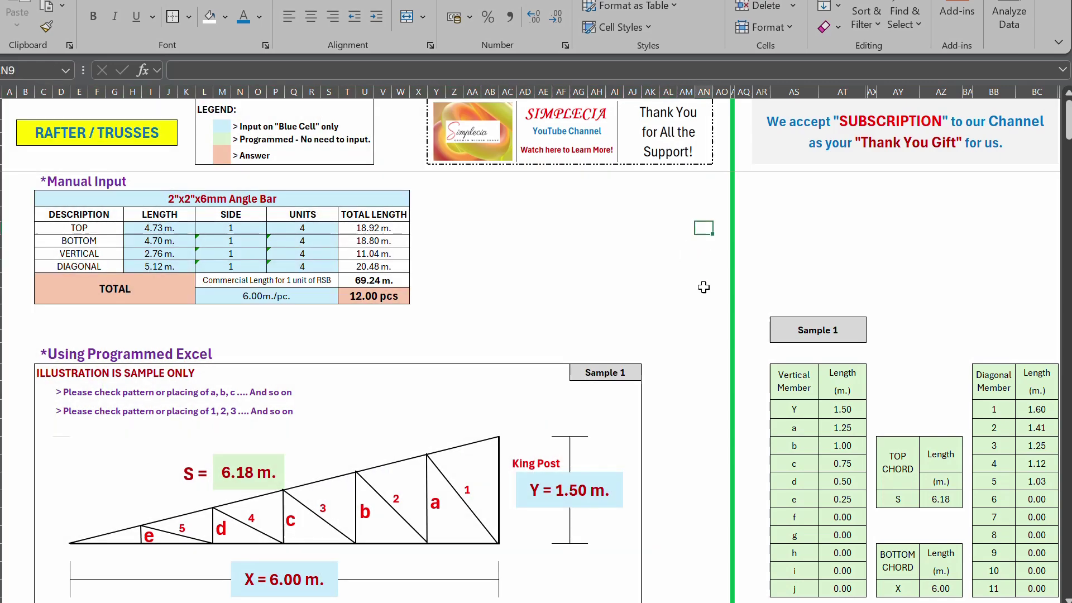
scroll(581, 254, down, 3)
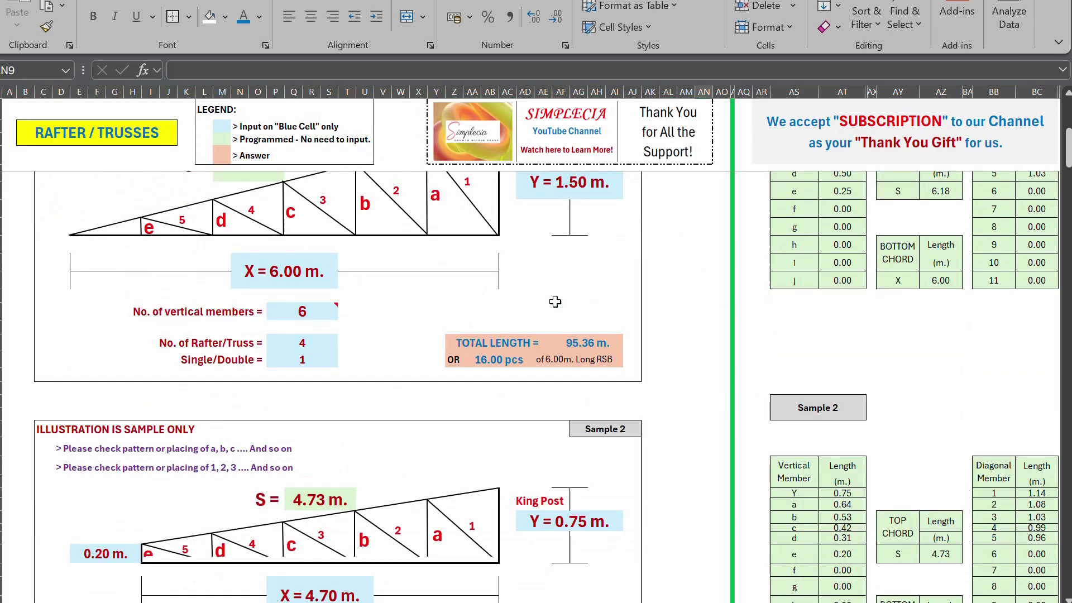
scroll(555, 302, down, 4)
click(897, 218)
scroll(729, 344, up, 2)
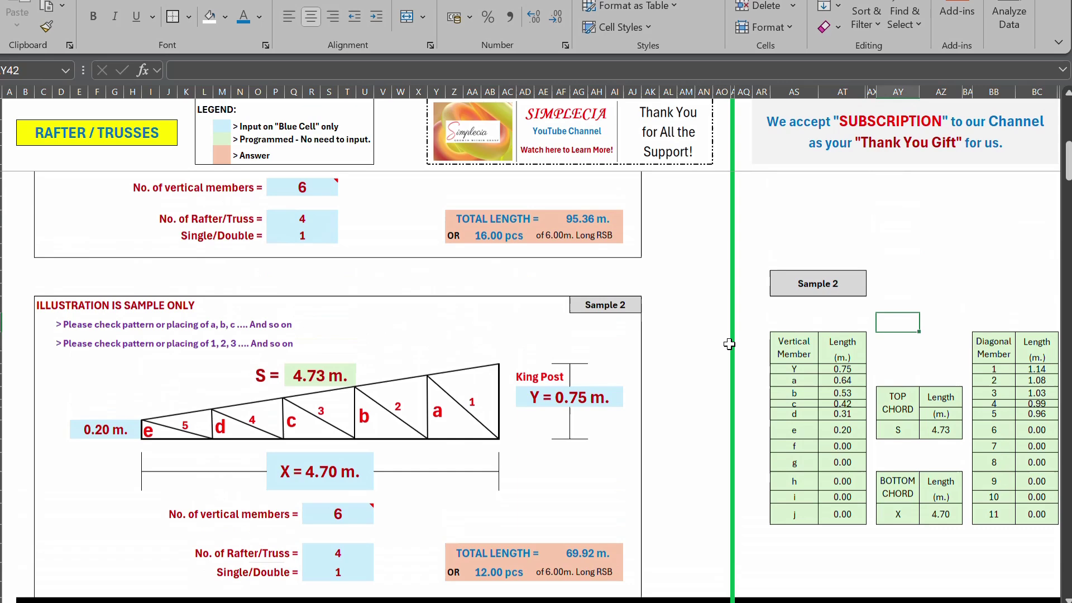
scroll(729, 344, up, 6)
click(595, 265)
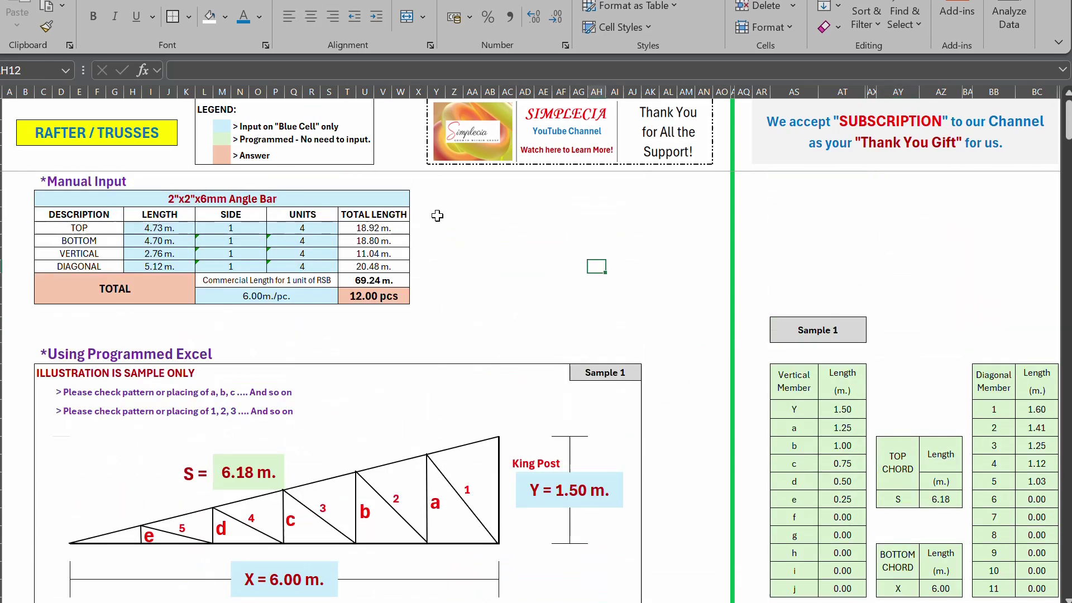
click(468, 255)
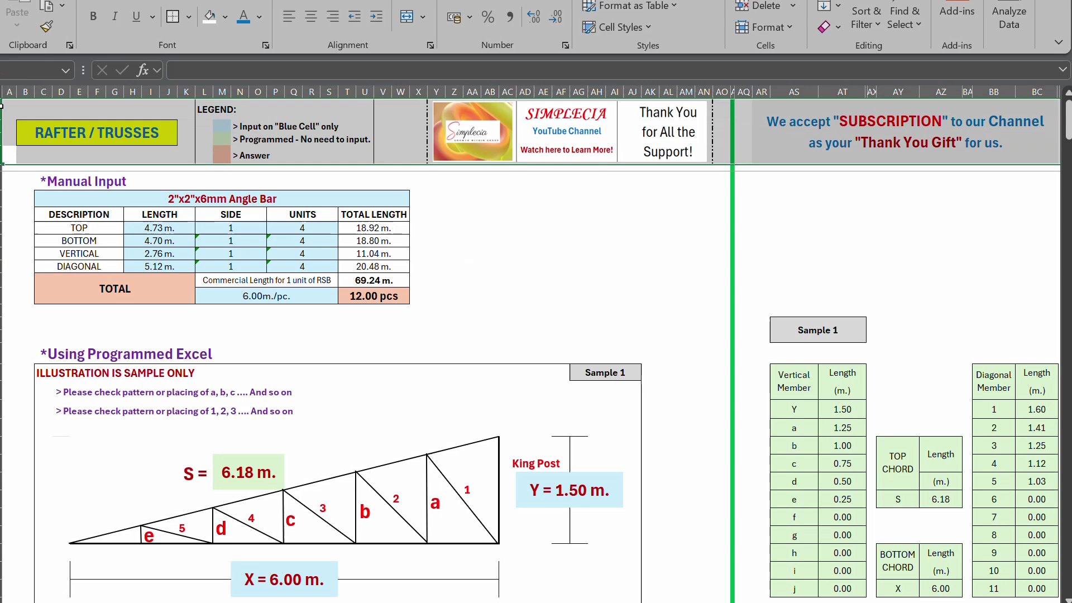
click(542, 280)
scroll(527, 259, down, 1)
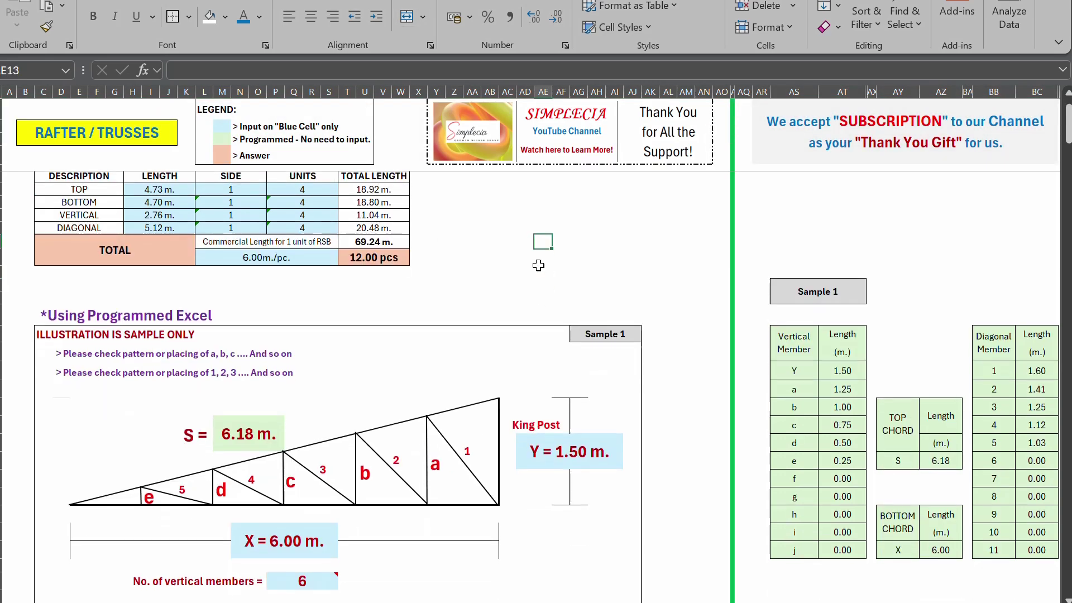
scroll(538, 263, up, 1)
- Point out the LEGEND heading and its blue input-only cell note
click(142, 136)
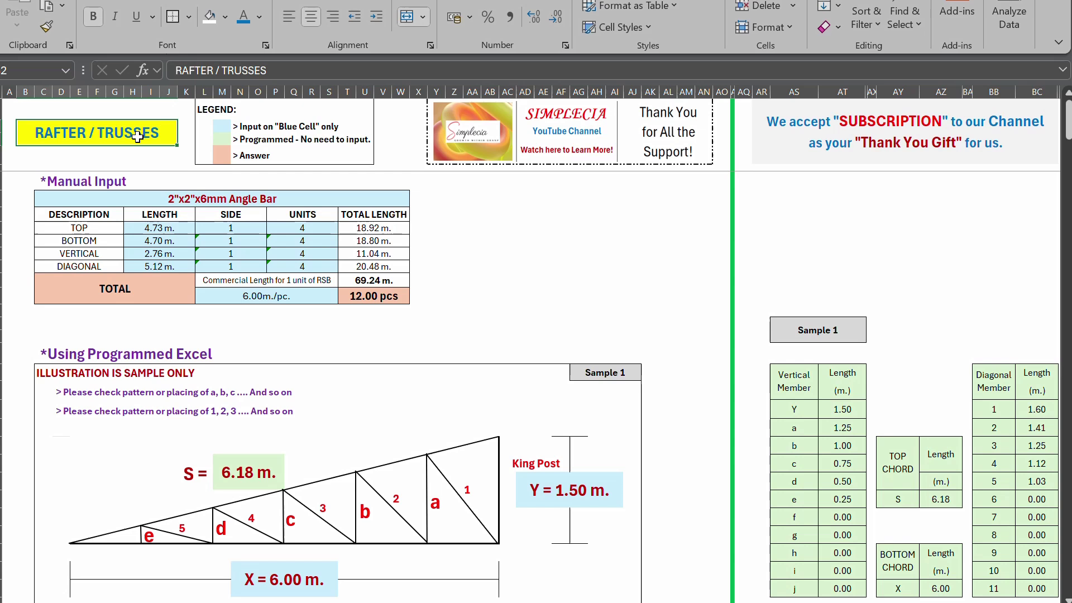
click(200, 108)
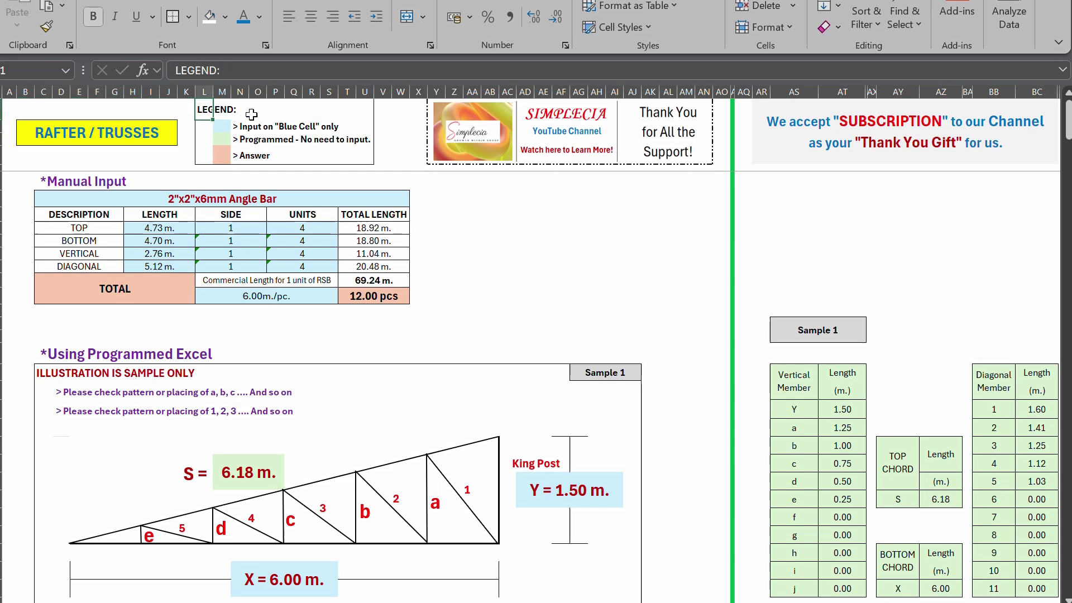
click(222, 128)
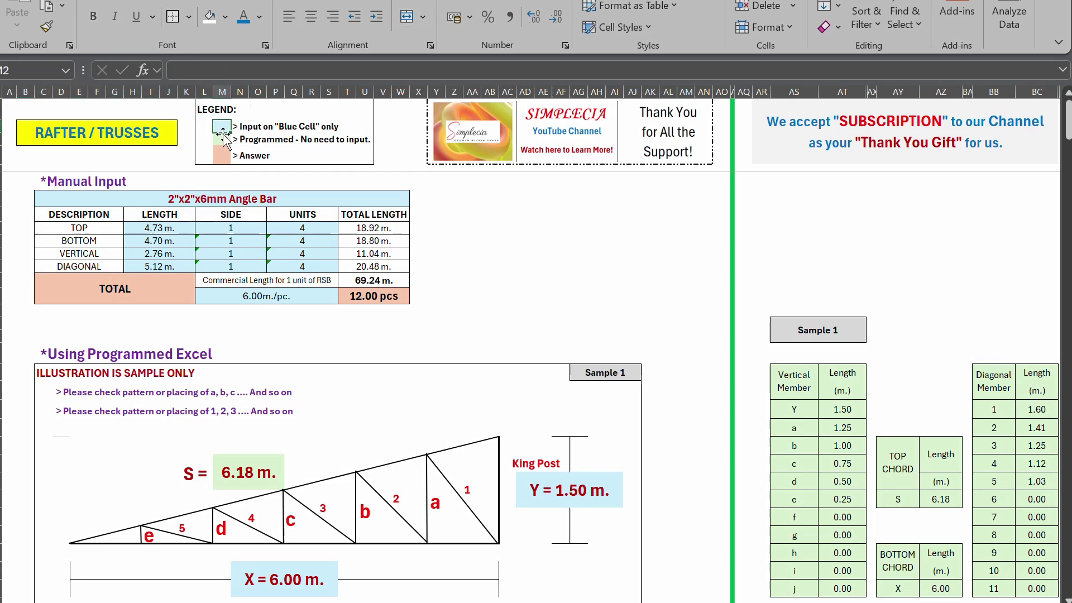
click(237, 127)
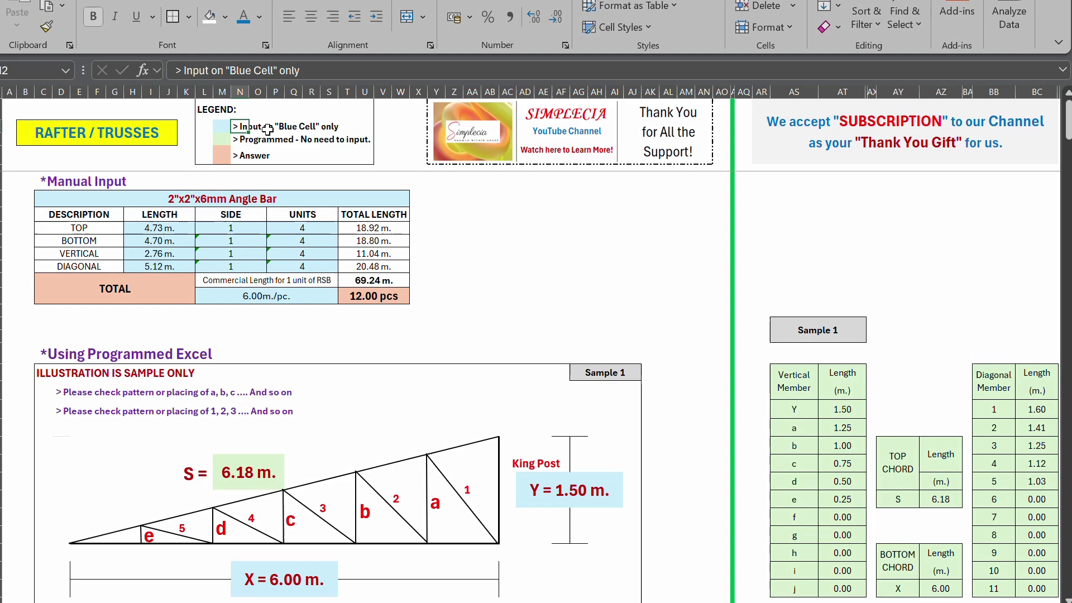
click(296, 129)
click(332, 130)
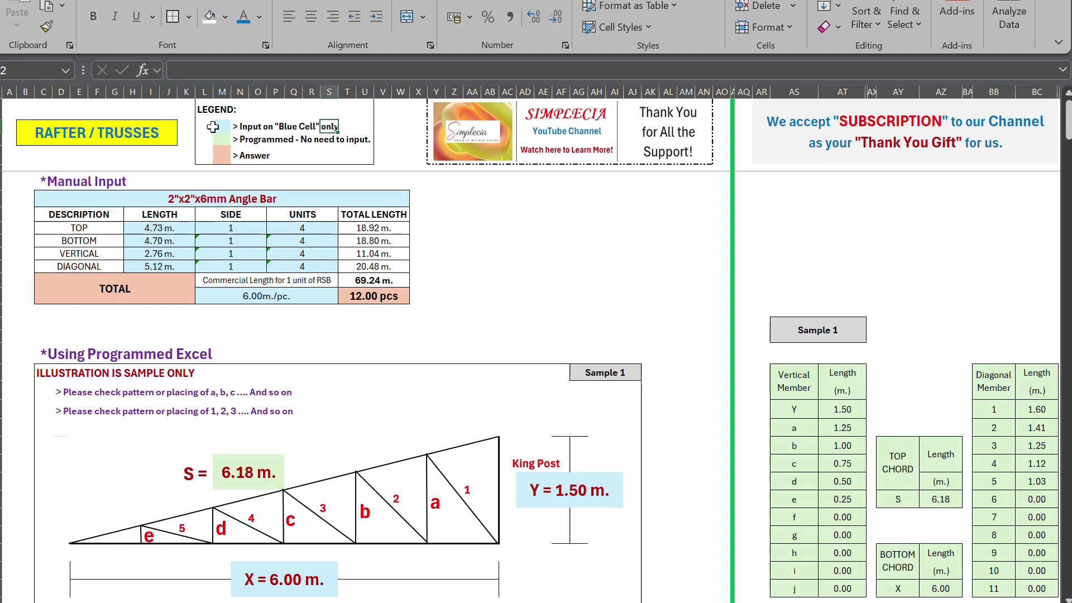
click(257, 310)
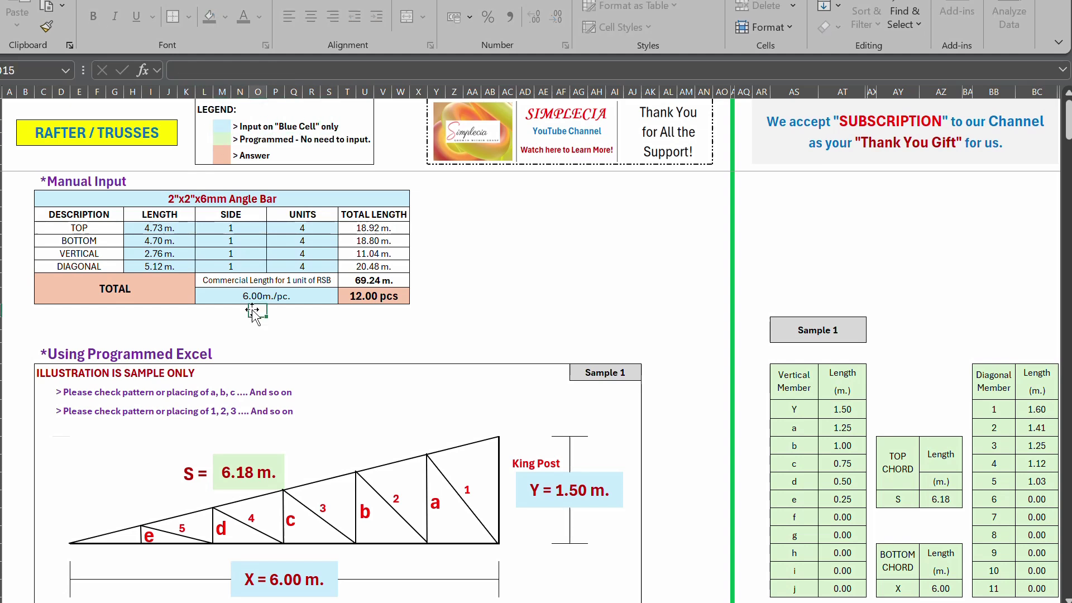
- Explain the blue input, green programmed and orange answer colours using the VERTICAL formulas
click(359, 252)
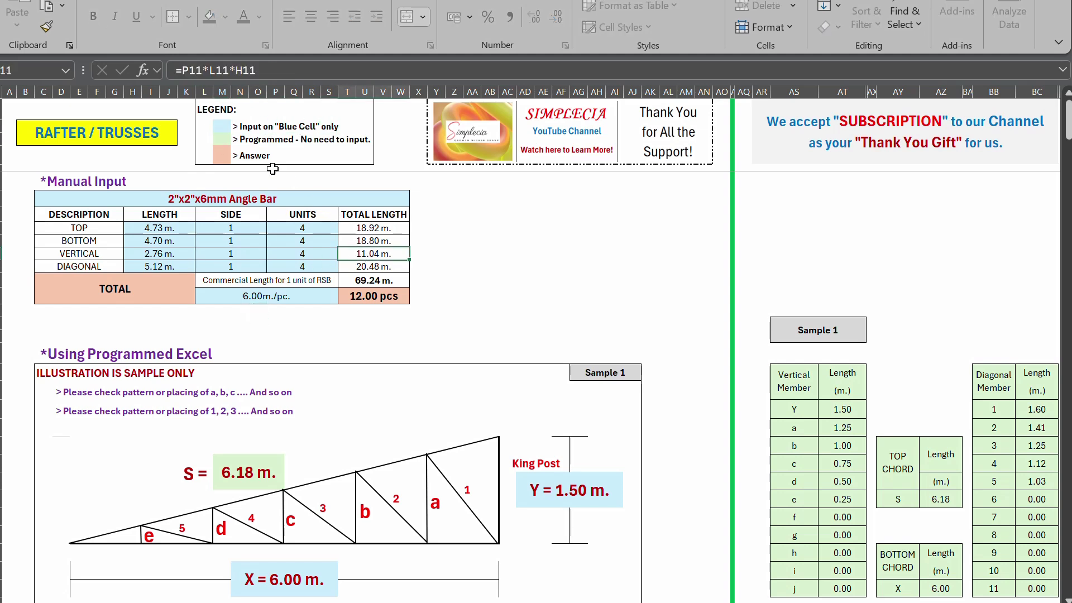
click(222, 128)
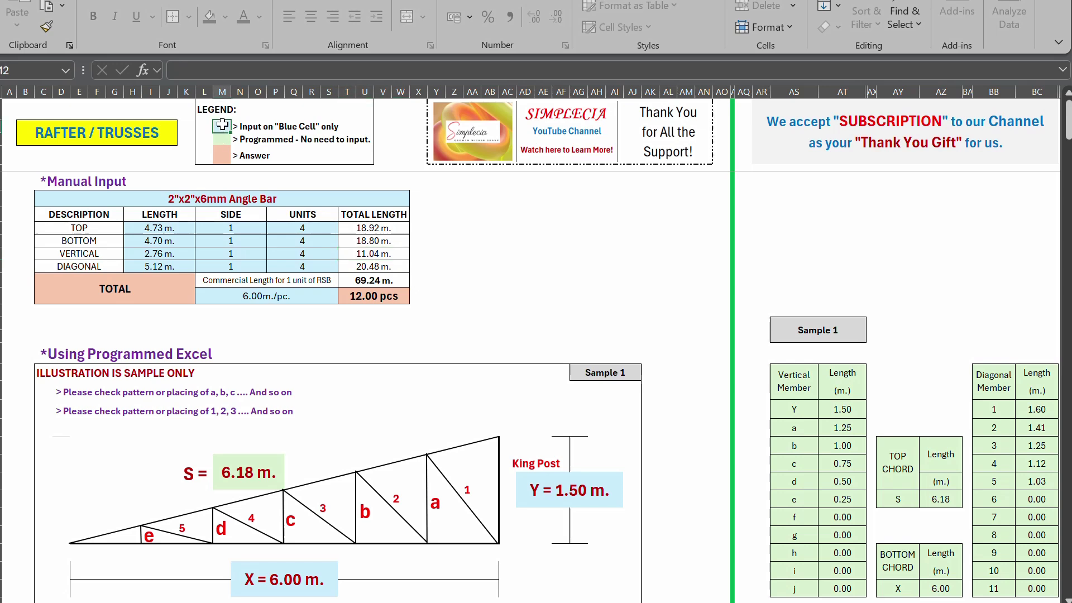
click(223, 140)
click(218, 156)
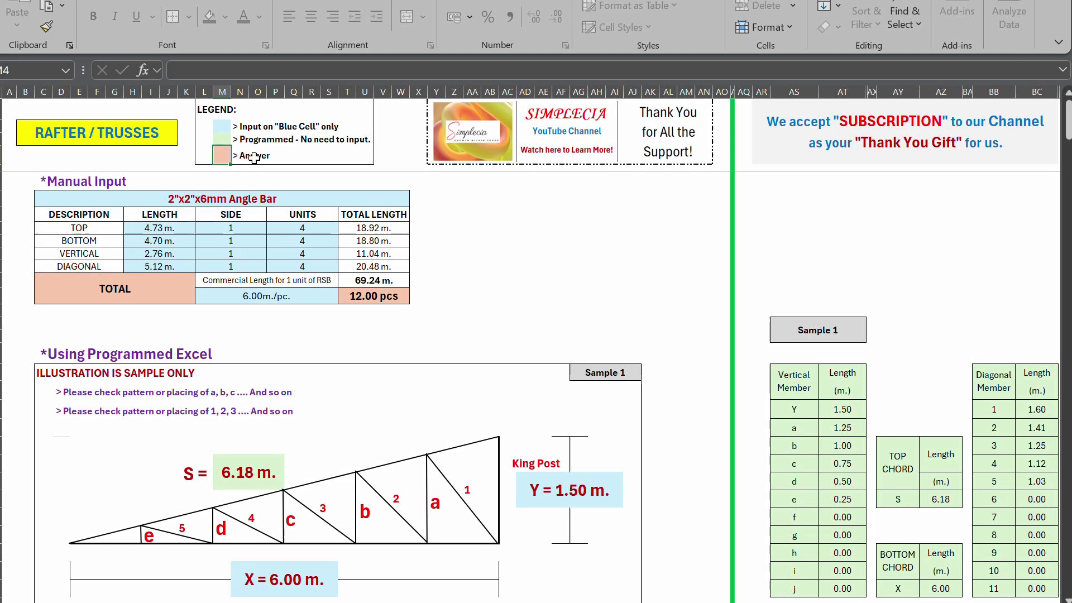
click(302, 254)
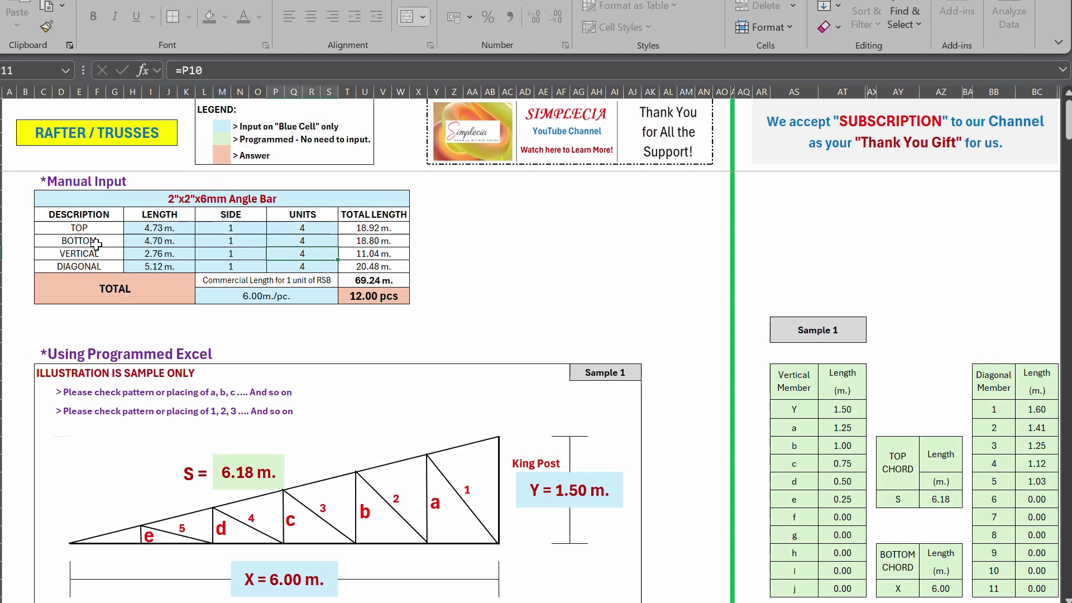
- Select the Manual Input heading and the VERTICAL member label
click(44, 180)
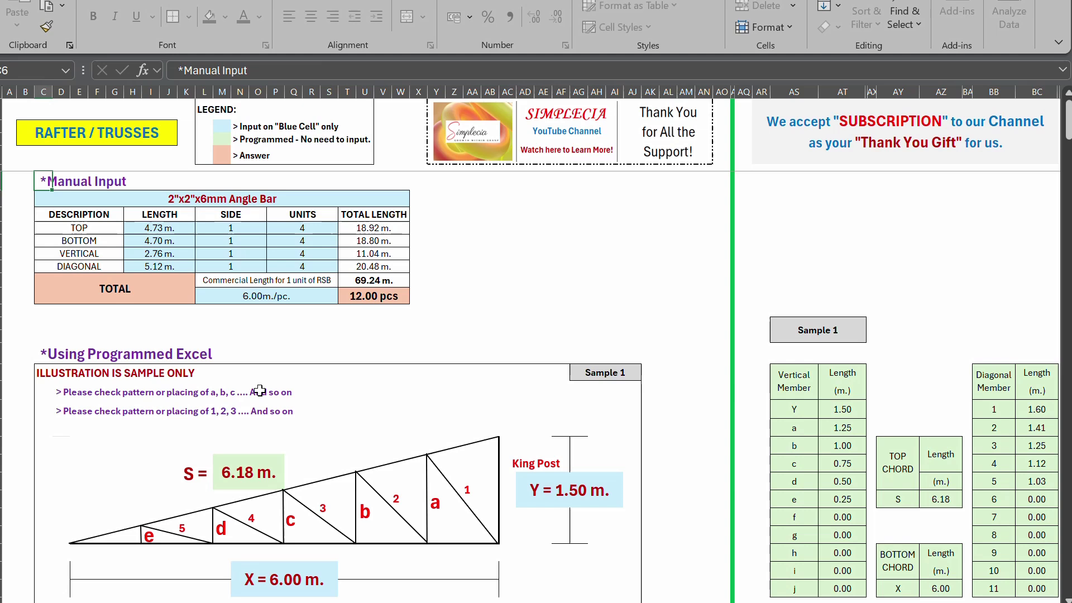
click(524, 268)
click(507, 228)
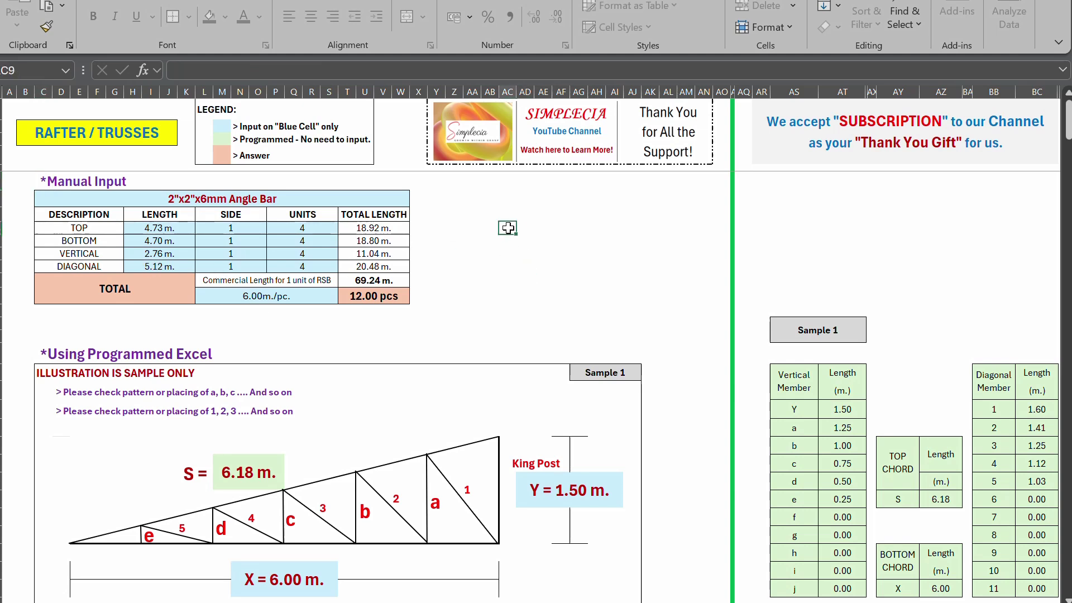
click(105, 250)
click(48, 182)
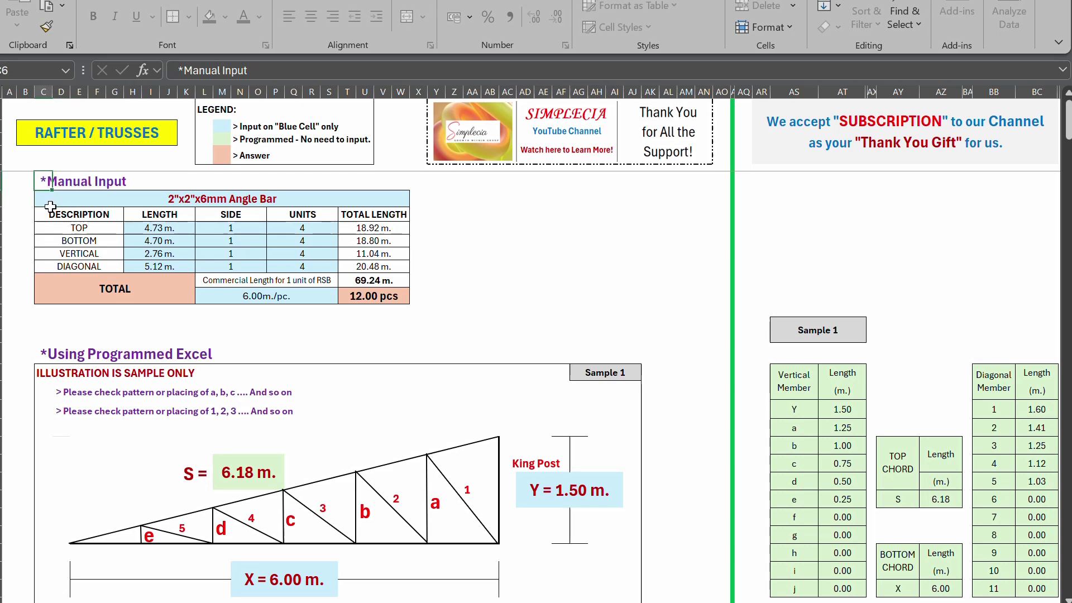
- Show the TOP member's 4.73 m length, side and units inputs and its total formula
click(149, 229)
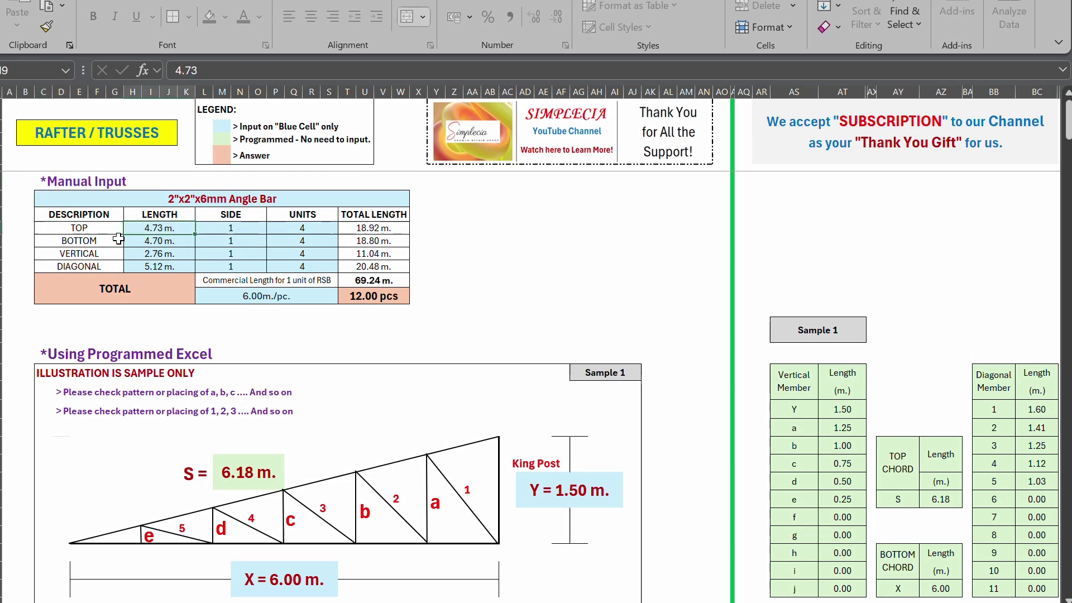
mouse_move(169, 235)
mouse_down()
mouse_move(170, 259)
mouse_move(170, 237)
mouse_up()
click(239, 229)
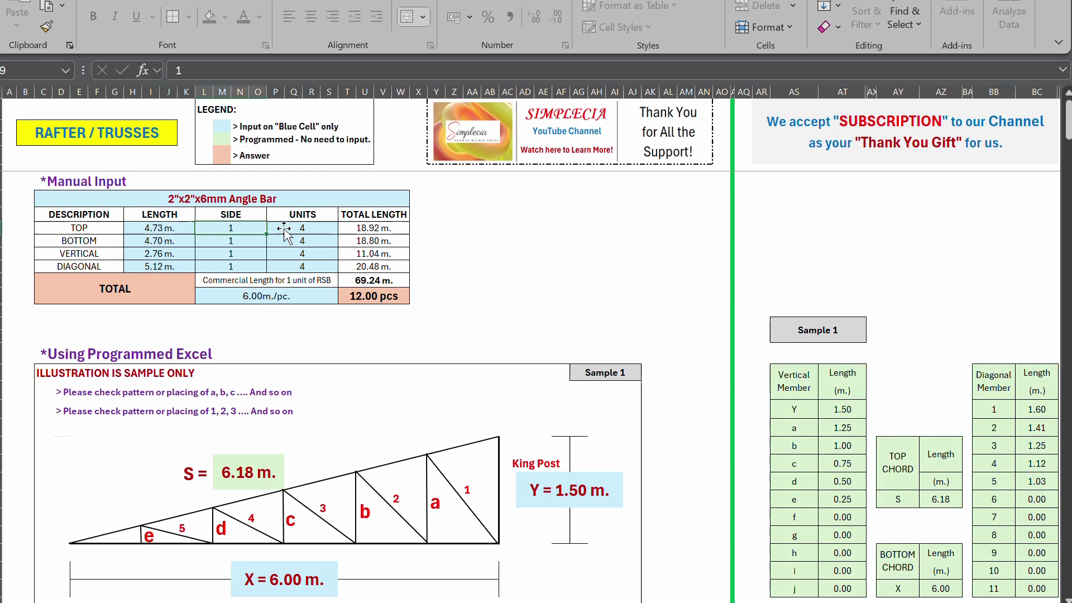
click(302, 231)
drag(303, 234, 304, 260)
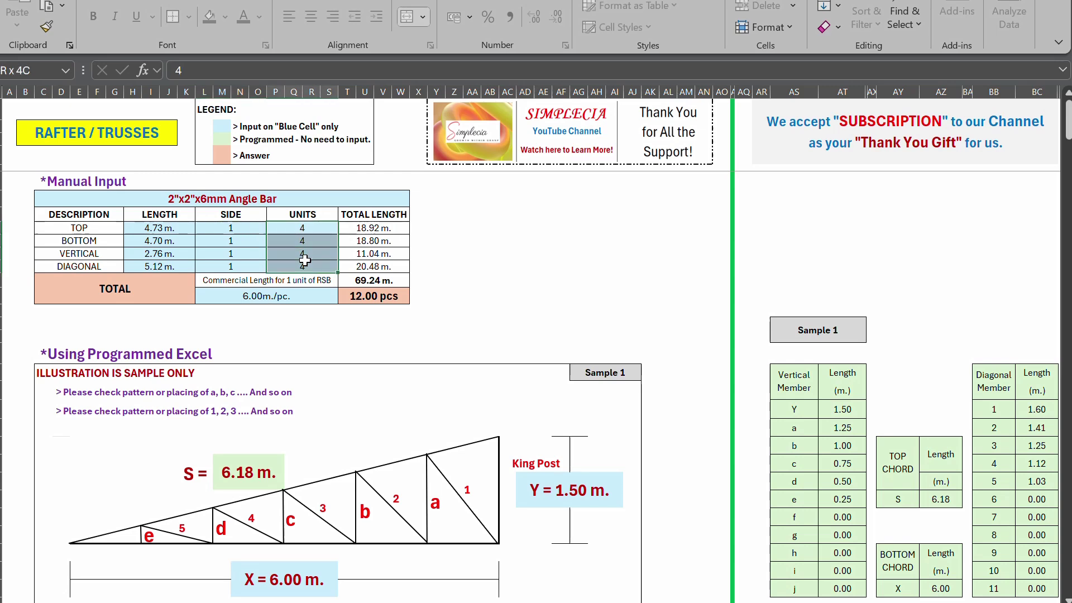
click(374, 229)
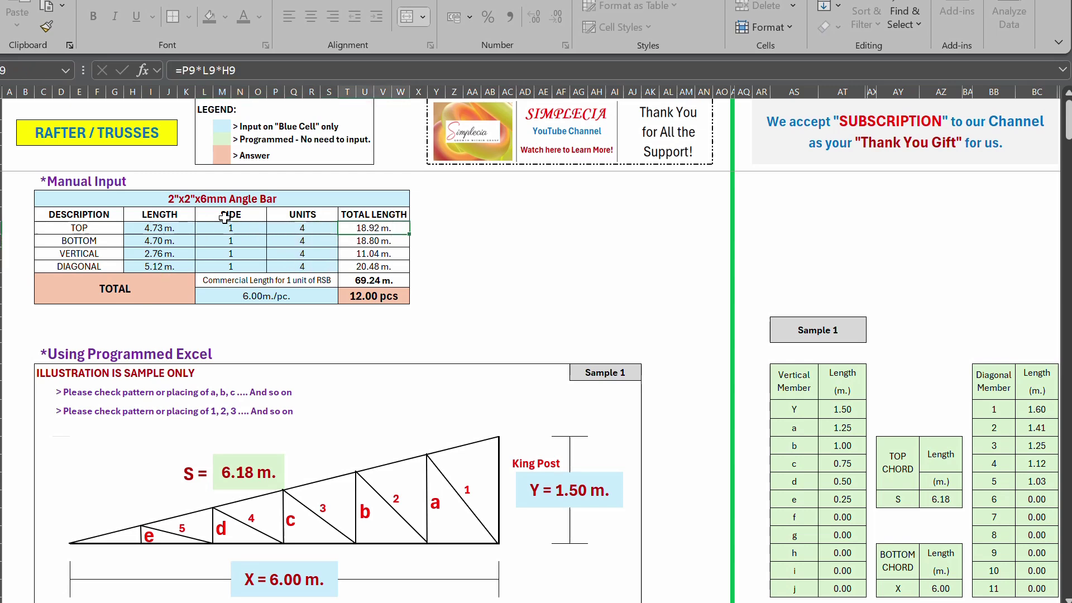
drag(159, 229, 275, 230)
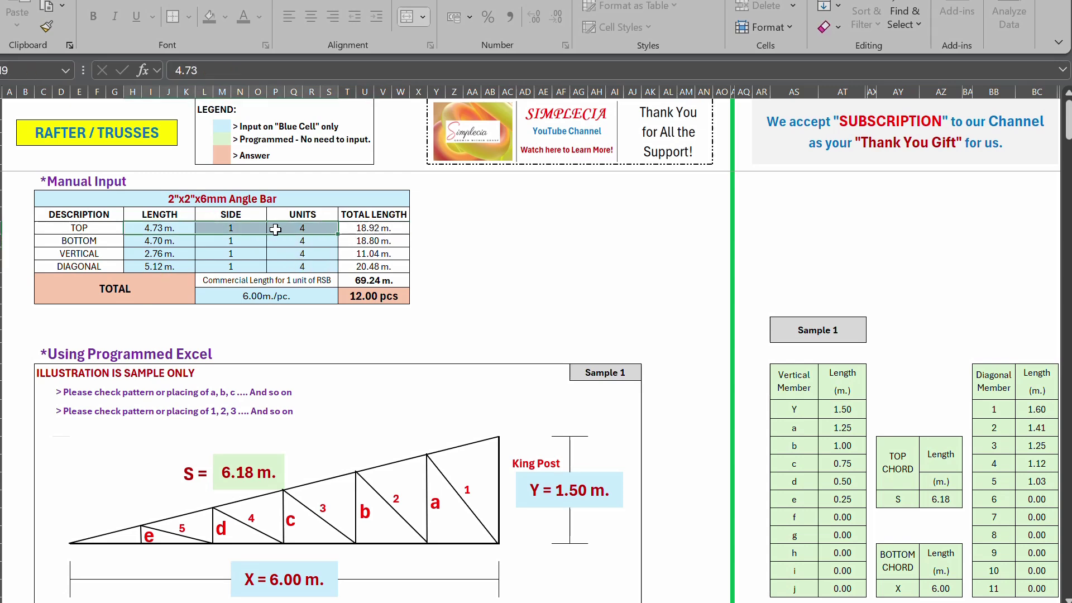
- Show the Using Programmed Excel heading, Sample 1 notes and the 1.50 m King Post height
click(40, 353)
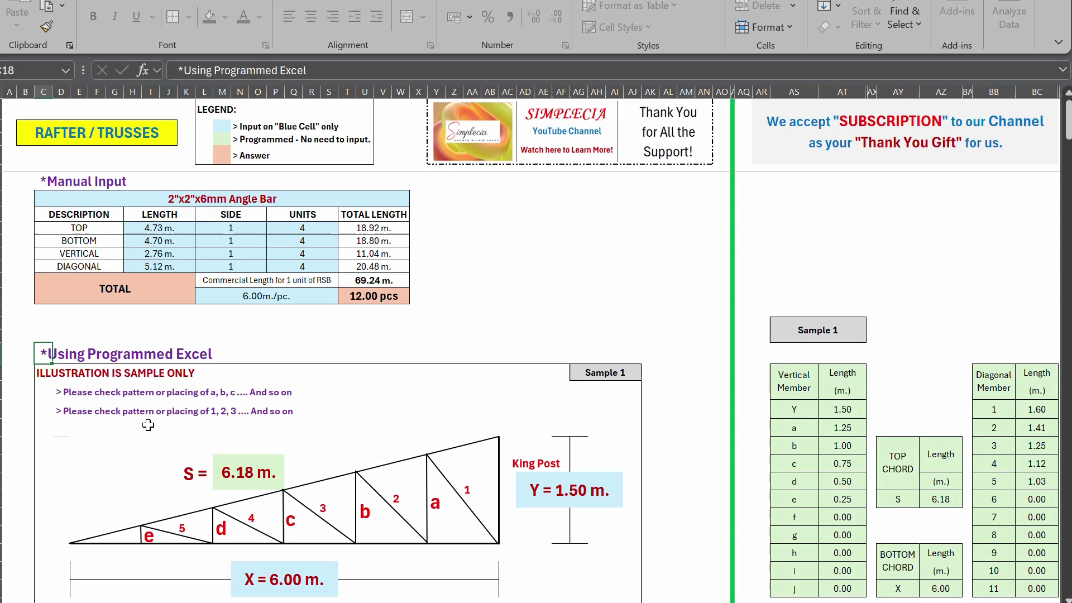
scroll(148, 425, down, 2)
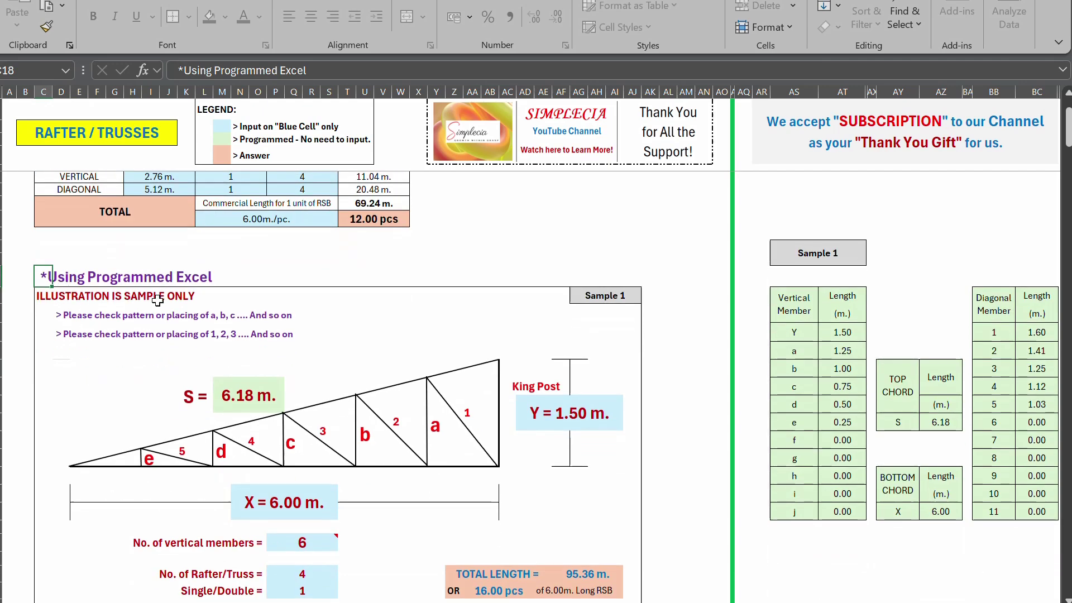
click(46, 299)
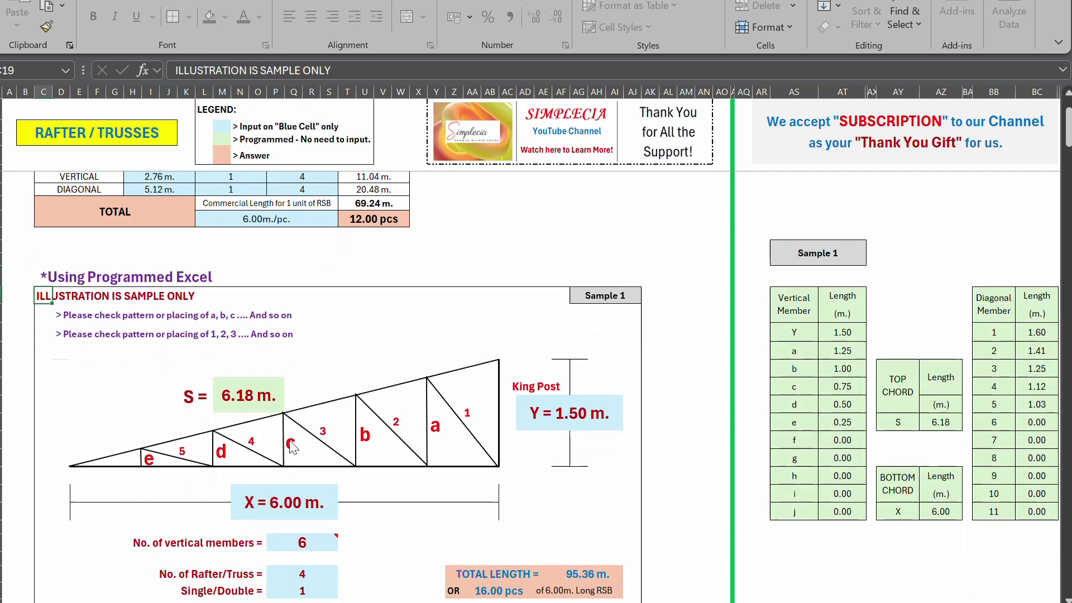
click(66, 319)
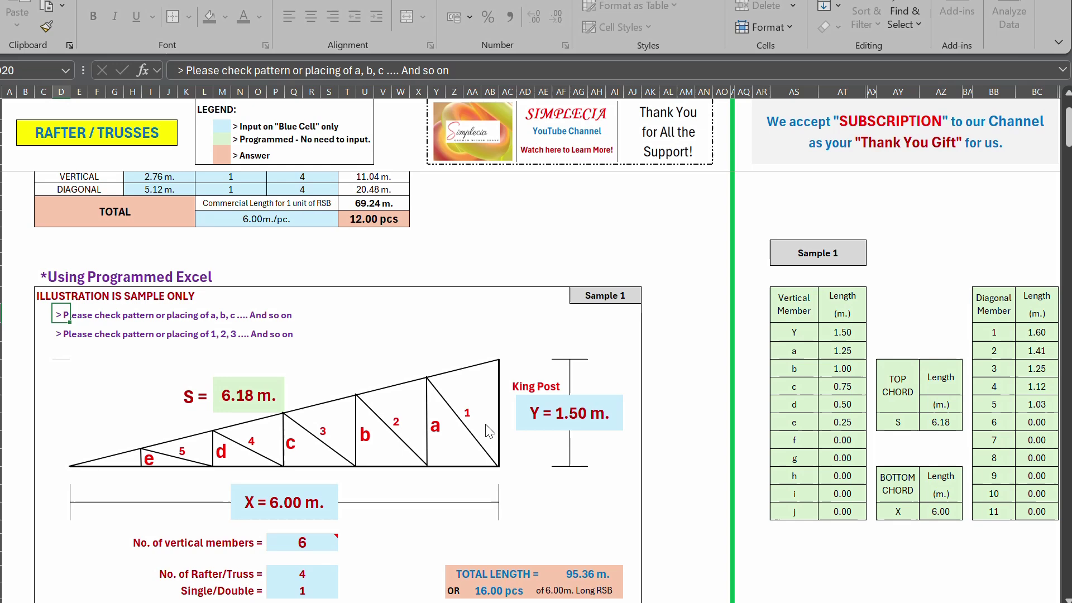
click(548, 409)
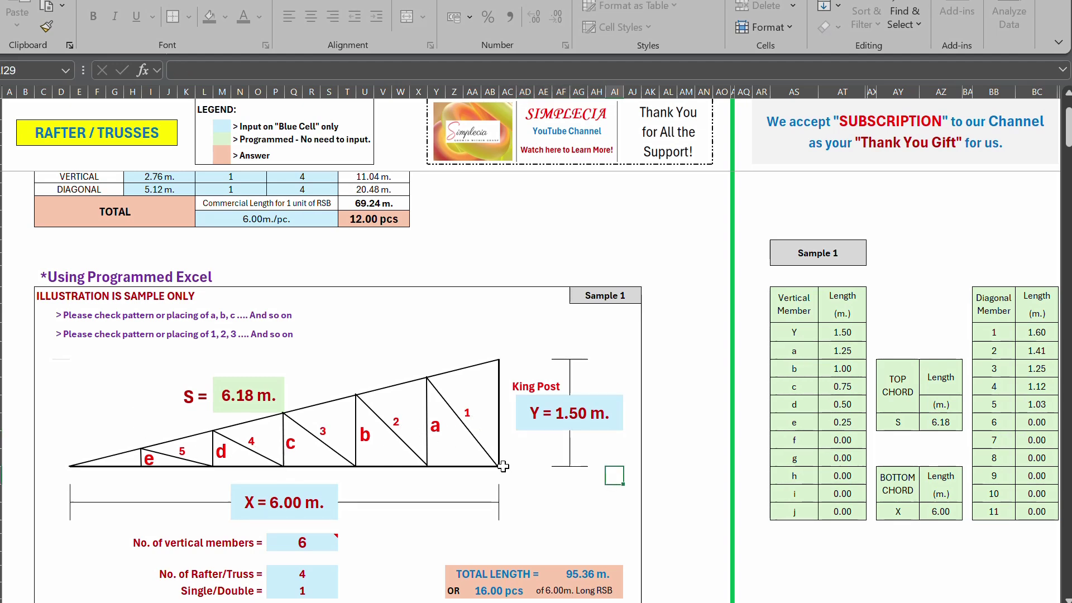
click(322, 493)
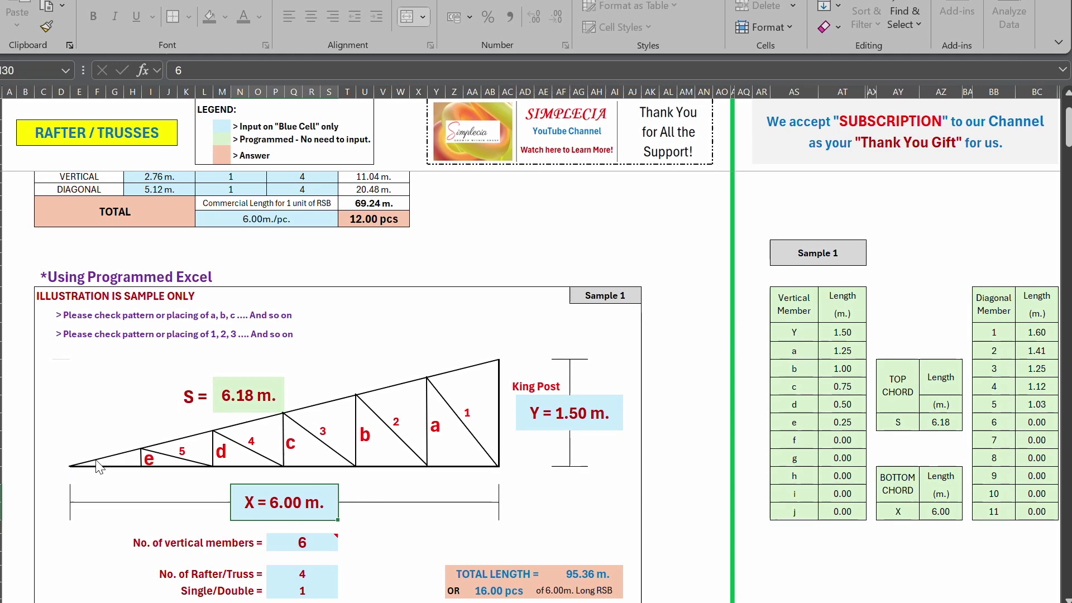
scroll(458, 462, down, 2)
click(455, 463)
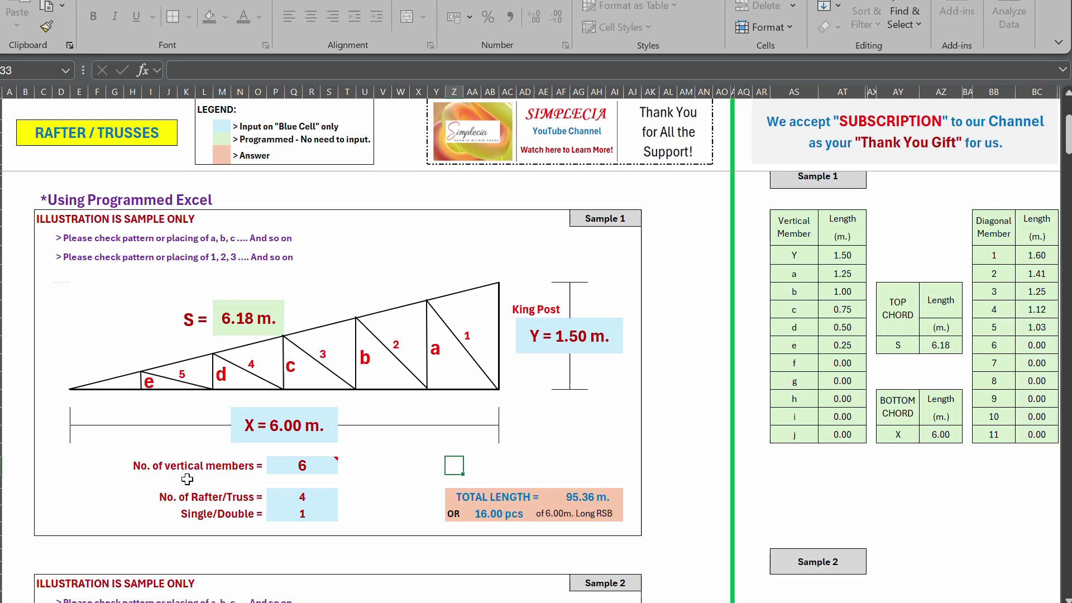
mouse_move(315, 467)
click(287, 468)
click(170, 498)
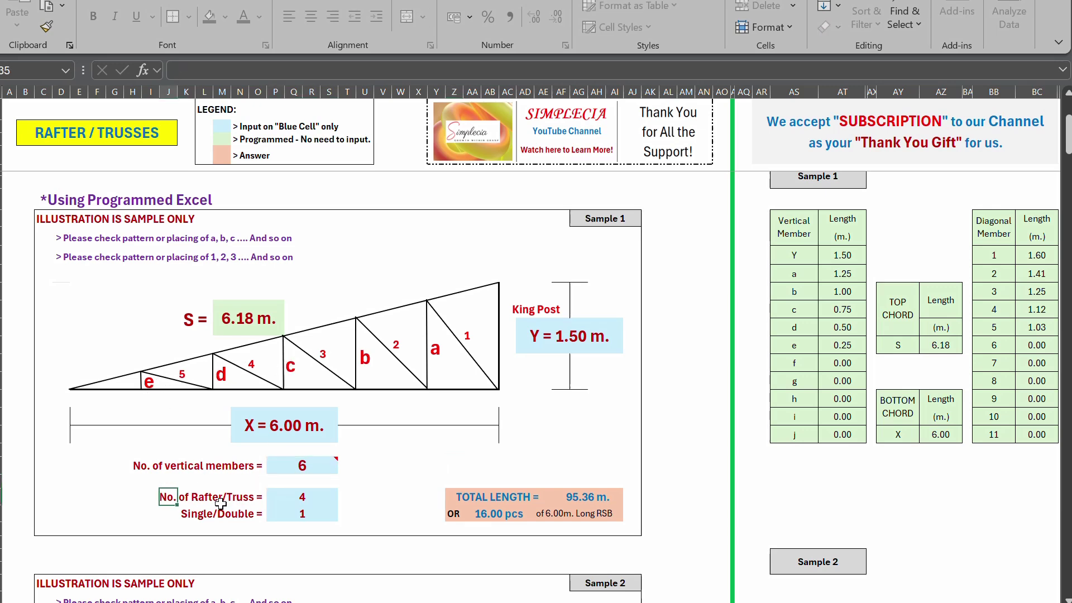
click(289, 502)
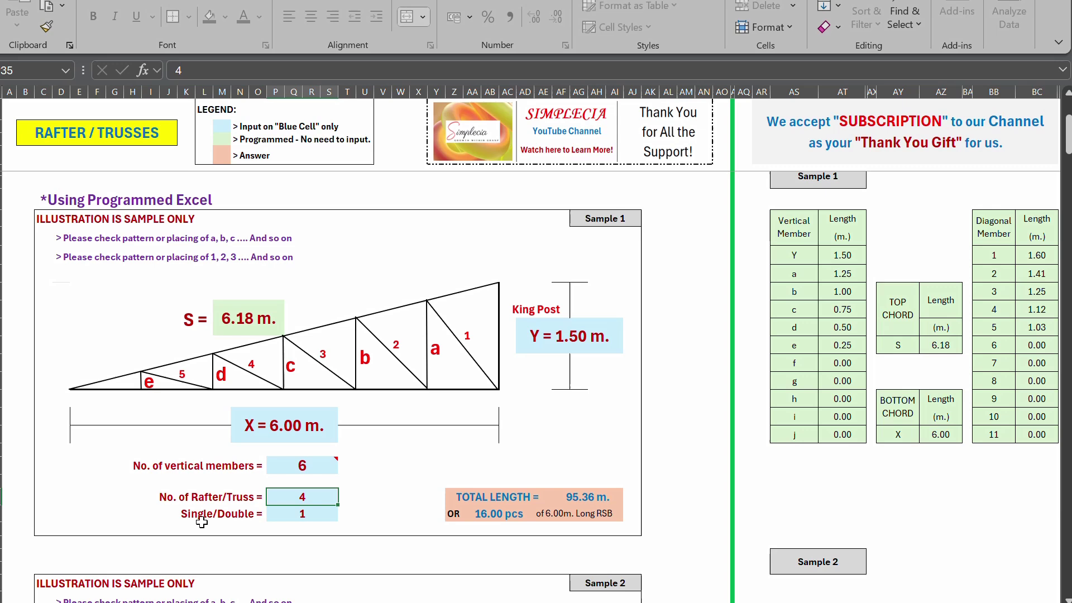
click(292, 510)
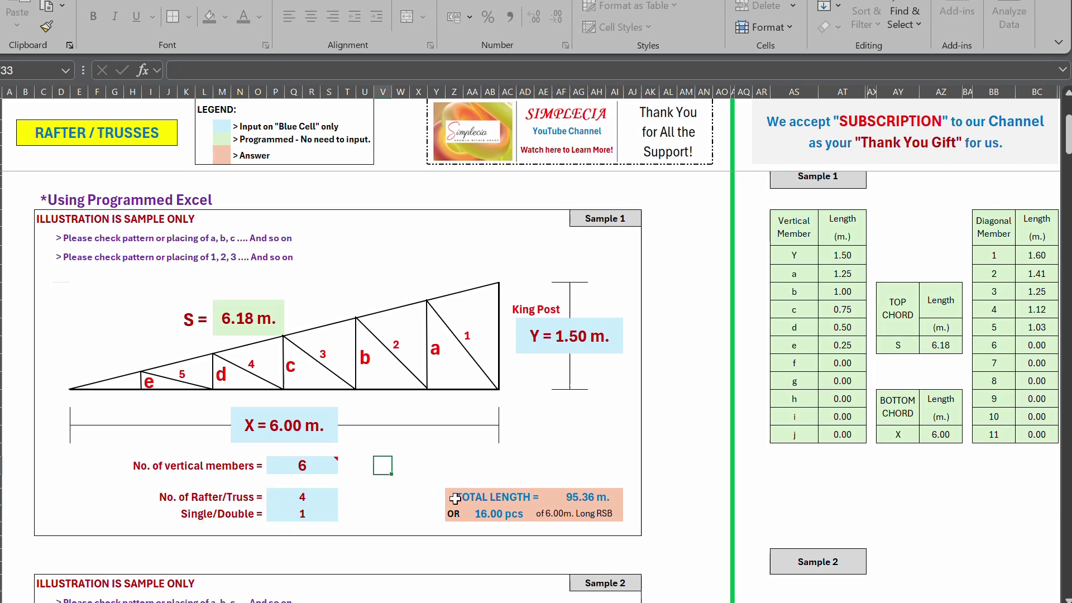
drag(449, 498, 607, 524)
click(578, 454)
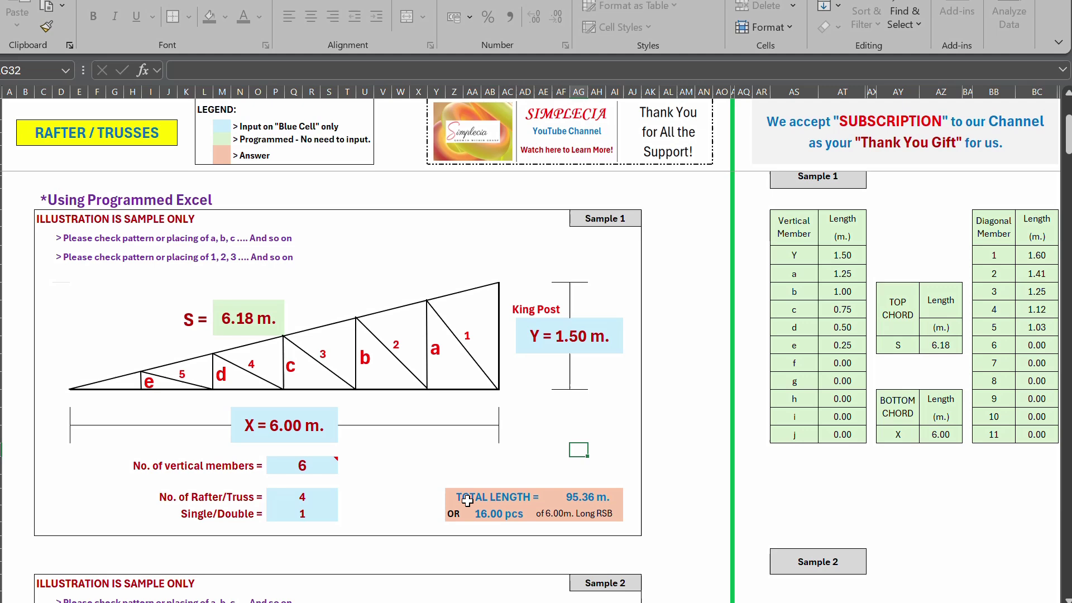
click(455, 498)
double_click(454, 498)
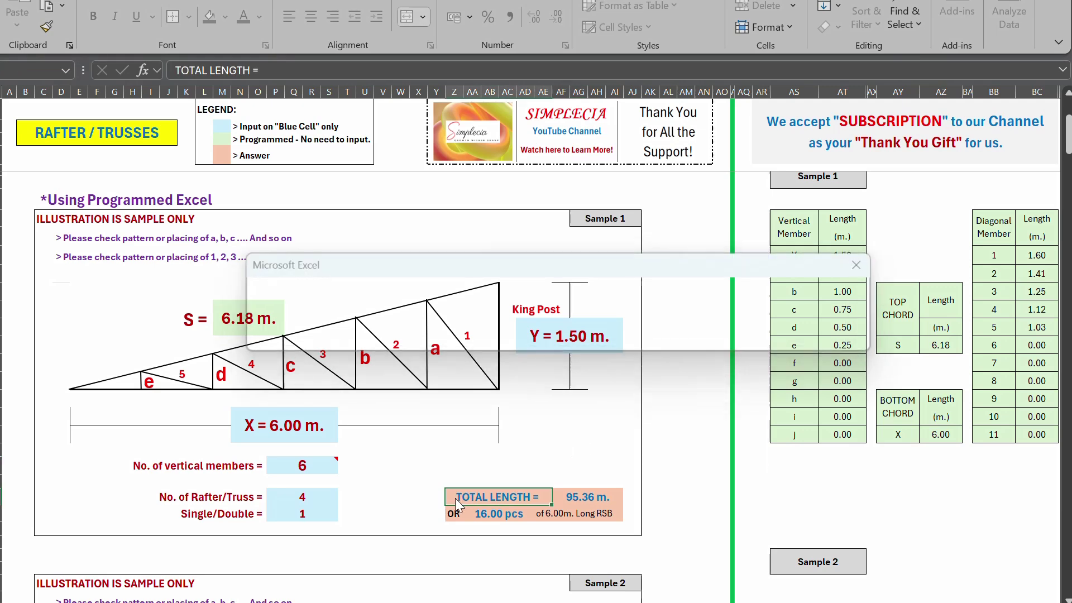
key(Return)
double_click(455, 498)
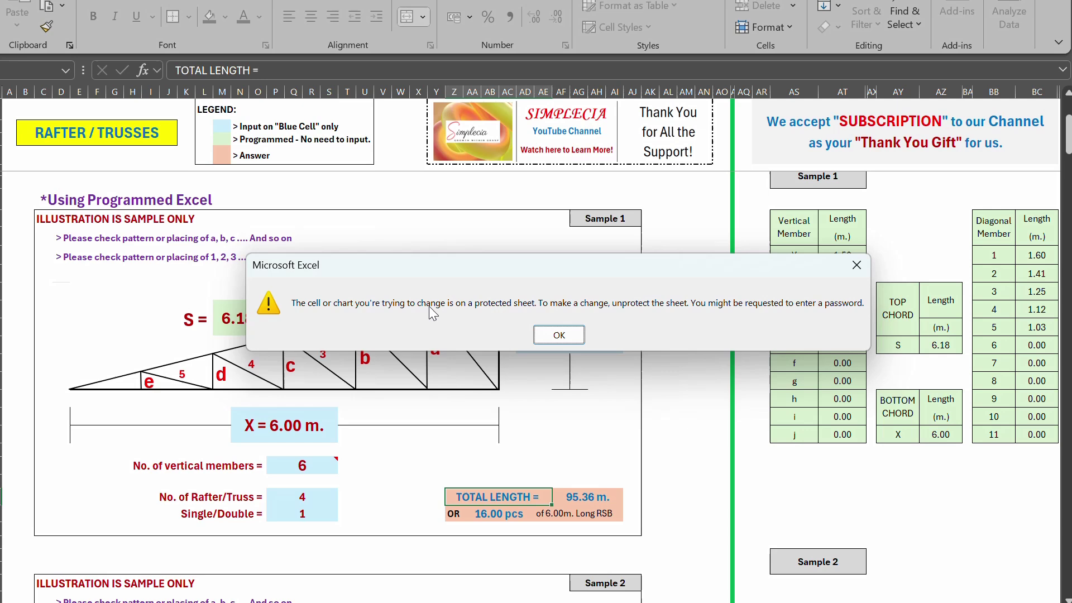
click(560, 335)
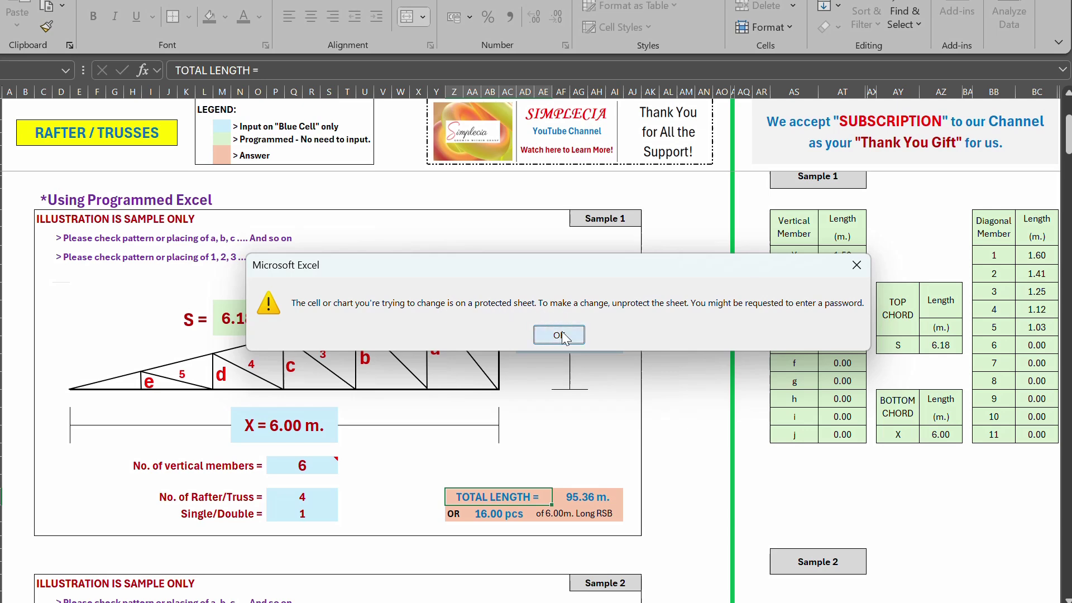
click(287, 499)
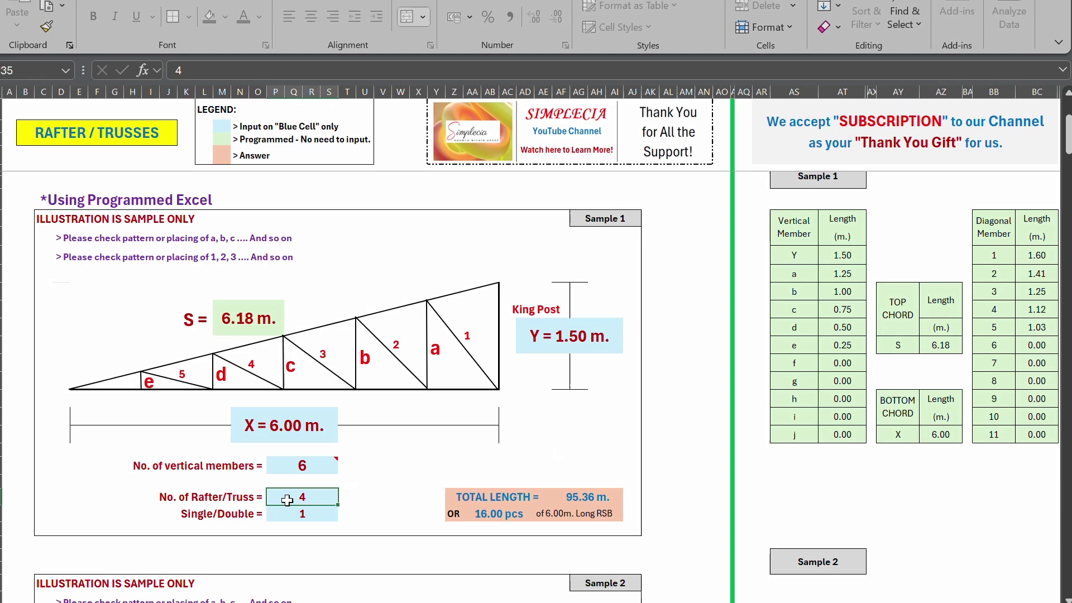
text(5)
key(Return)
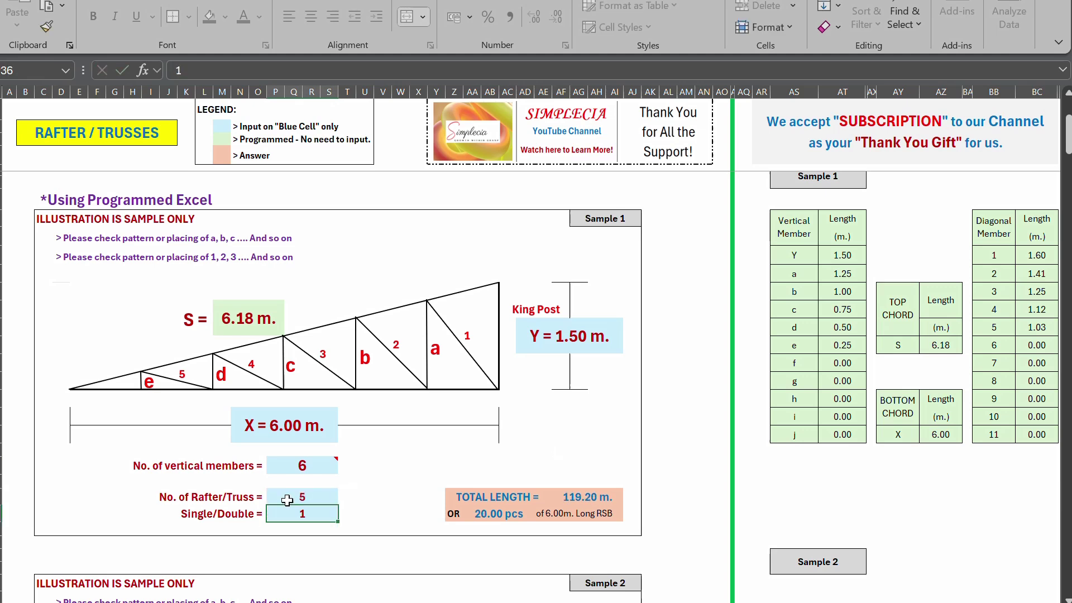
click(287, 499)
text(4)
key(Return)
click(301, 465)
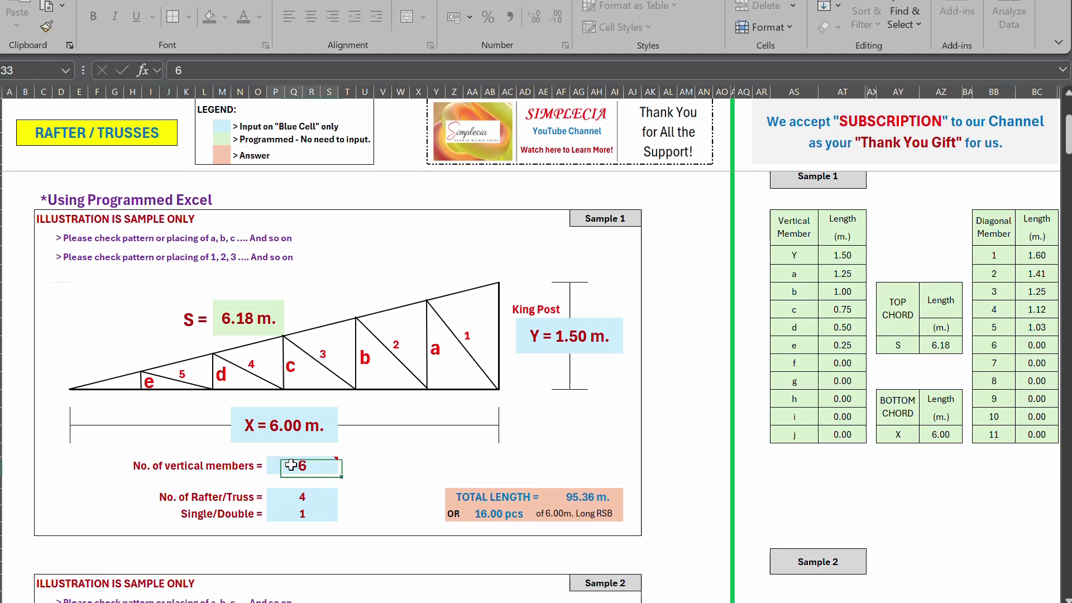
click(216, 126)
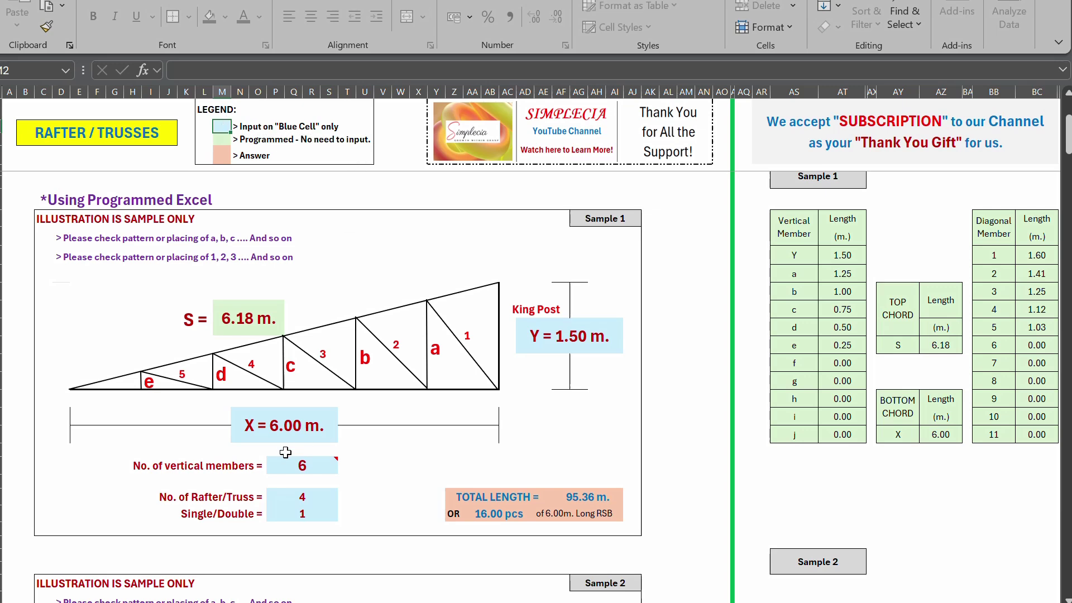
click(270, 423)
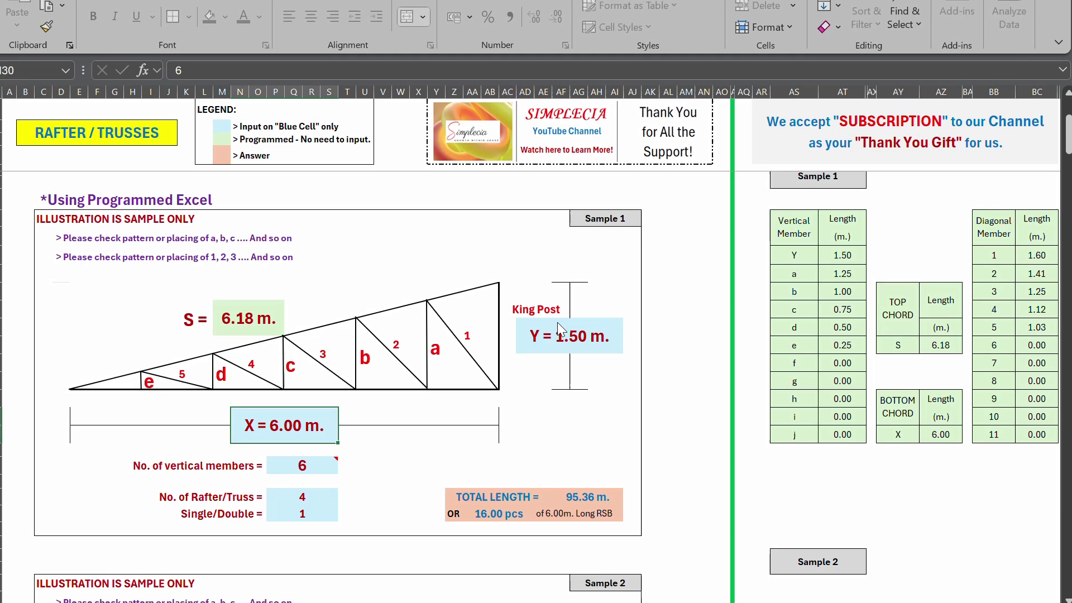
click(571, 442)
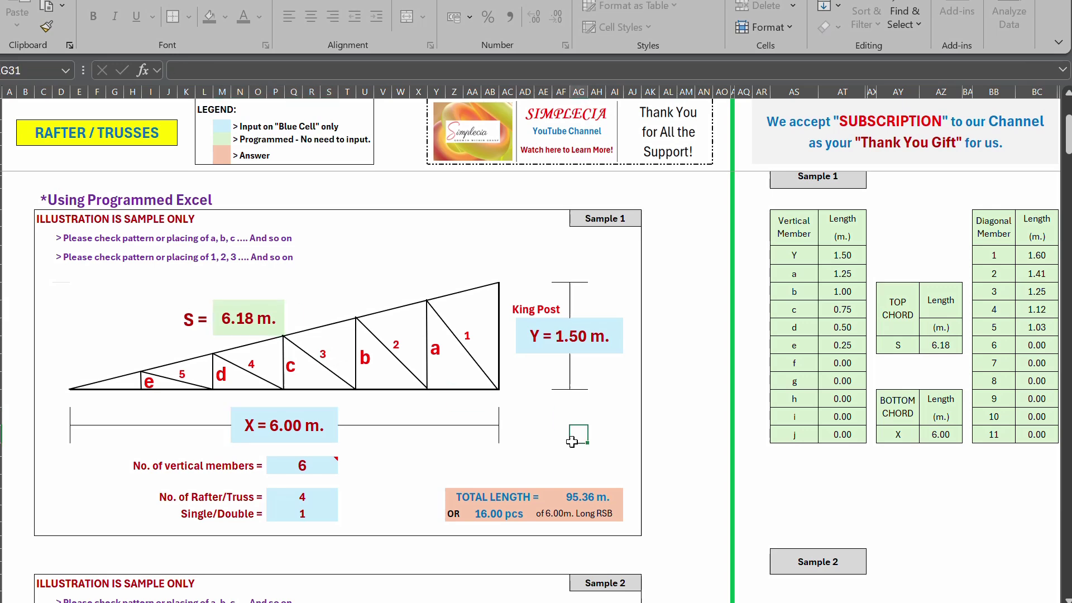
click(820, 343)
key(Right)
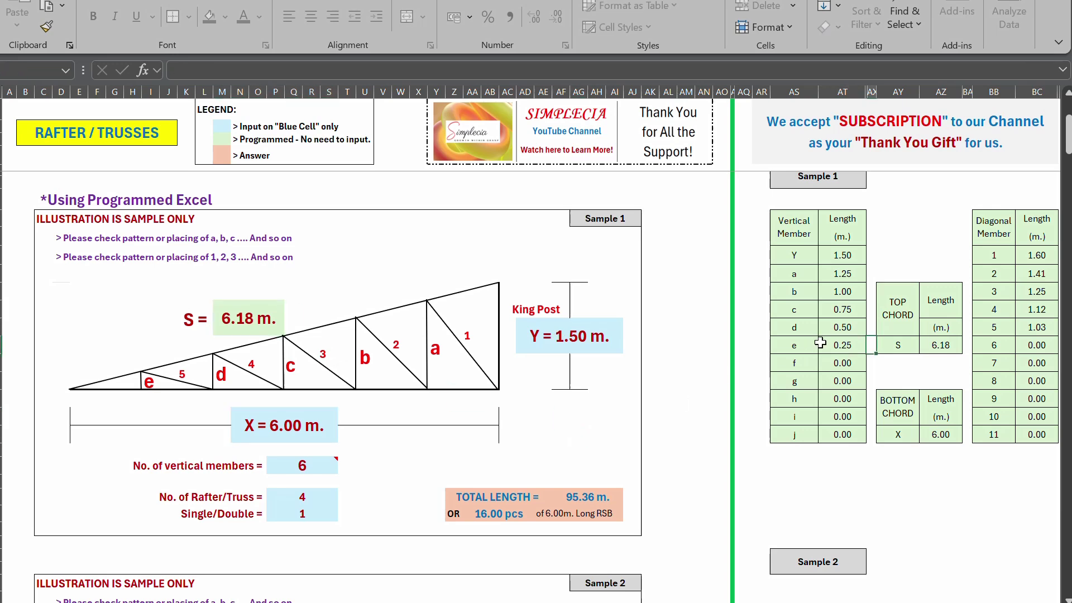
double_click(820, 342)
click(854, 268)
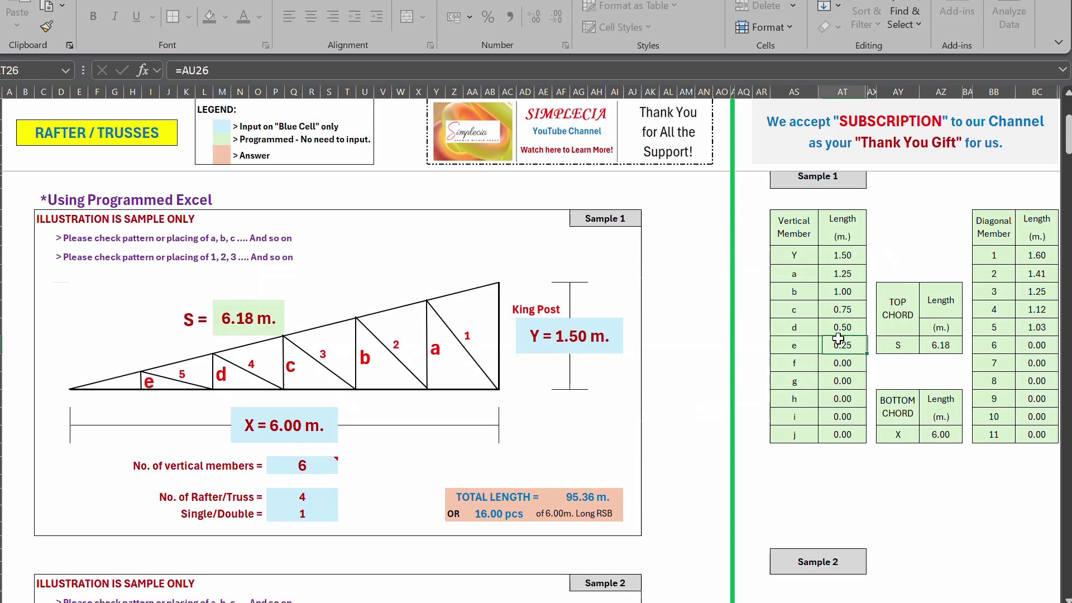
click(849, 306)
click(645, 463)
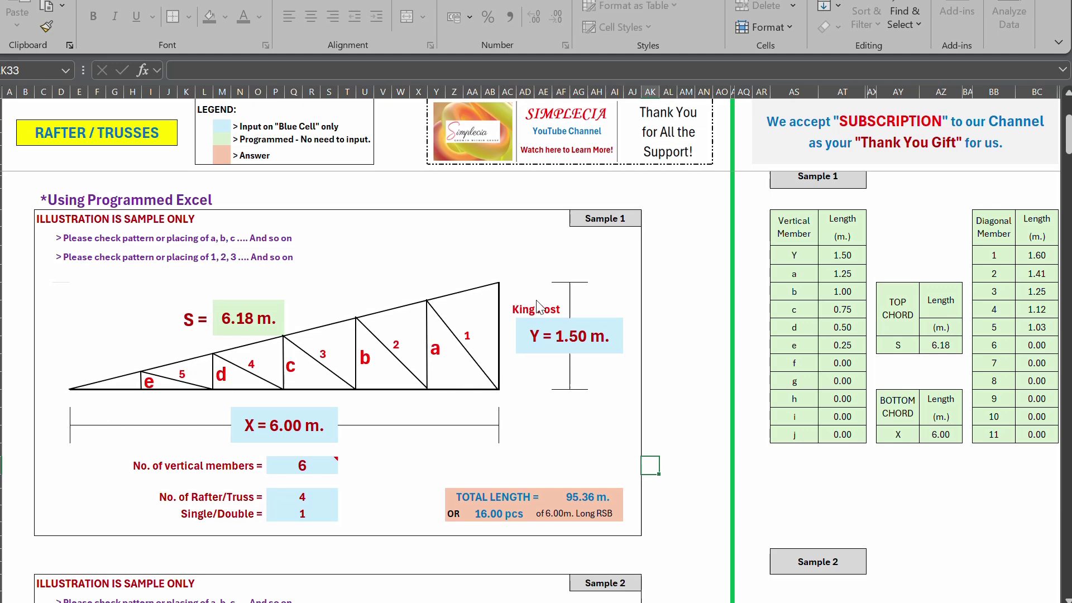
click(703, 363)
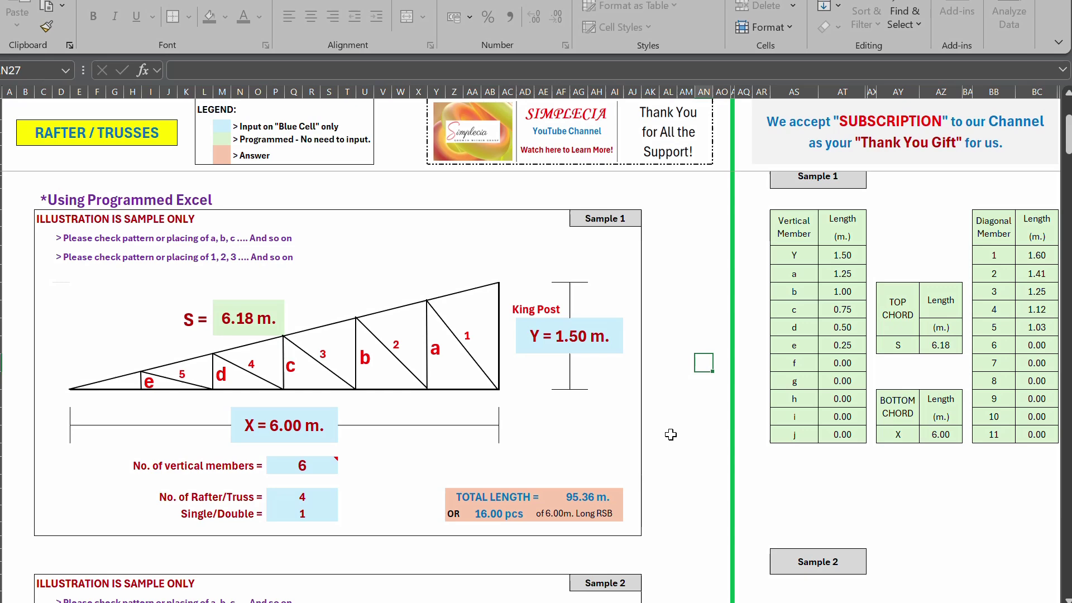
- Scroll down to Sample 2 and select its king post height
scroll(671, 434, down, 6)
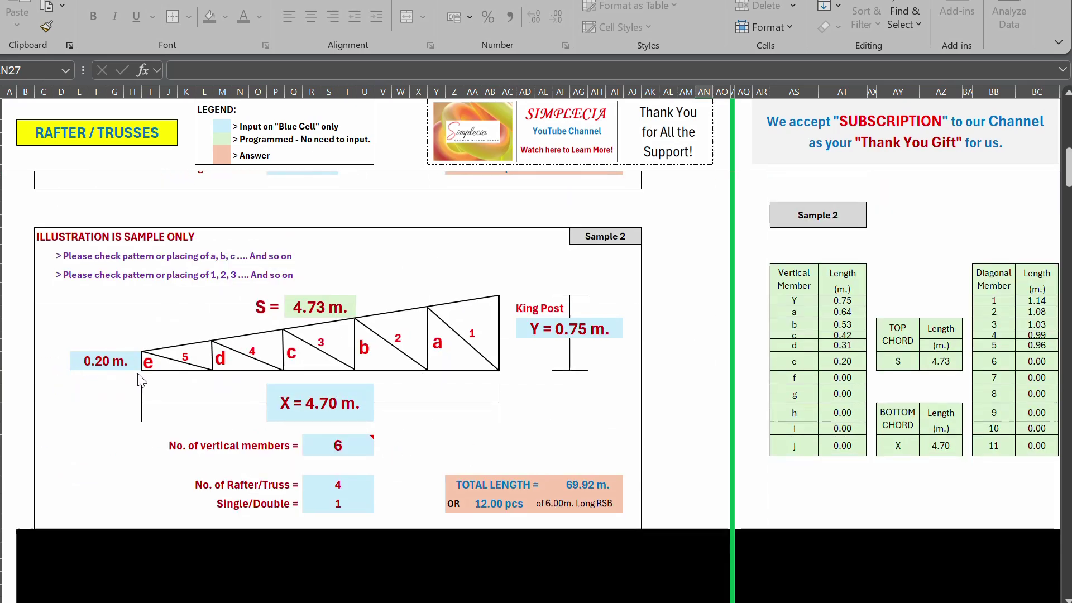
click(115, 393)
click(97, 394)
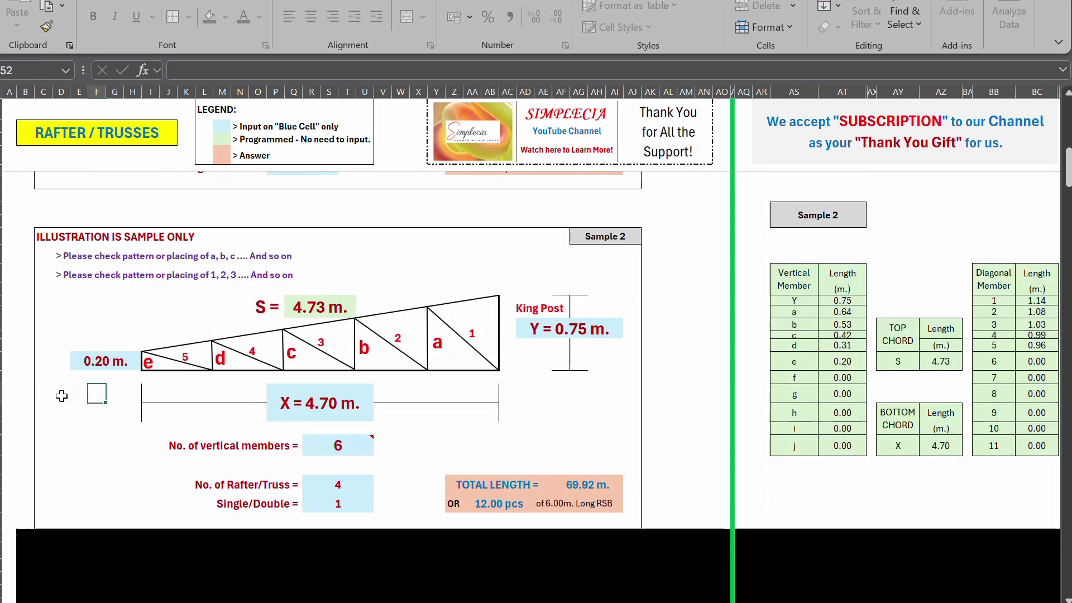
click(115, 300)
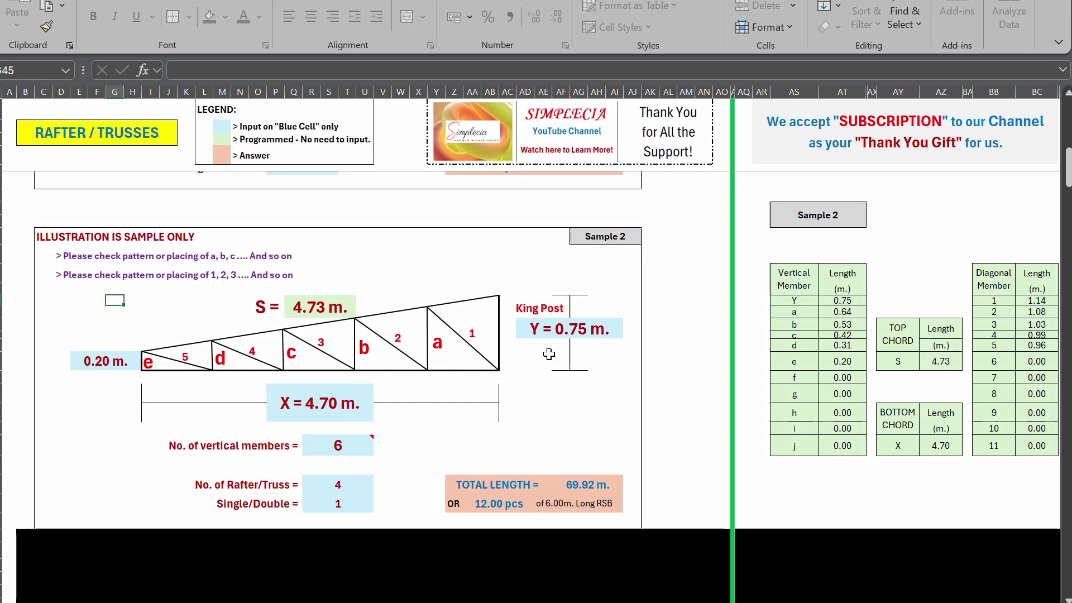
click(581, 335)
- Inspect the formulas behind Sample 2's 69.92 m total length and 12.00 pieces
click(575, 483)
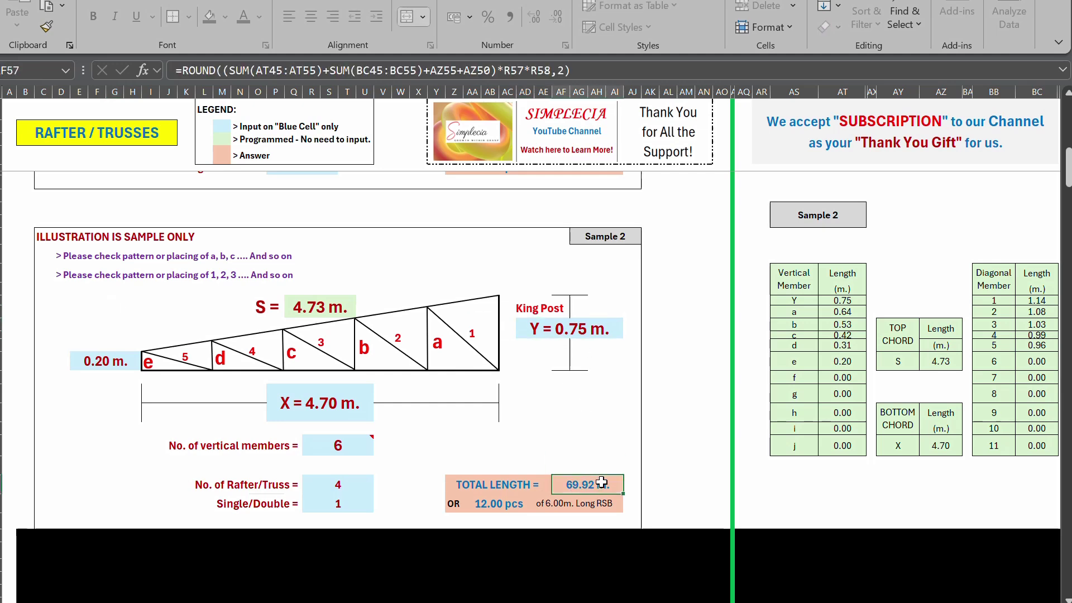
click(598, 427)
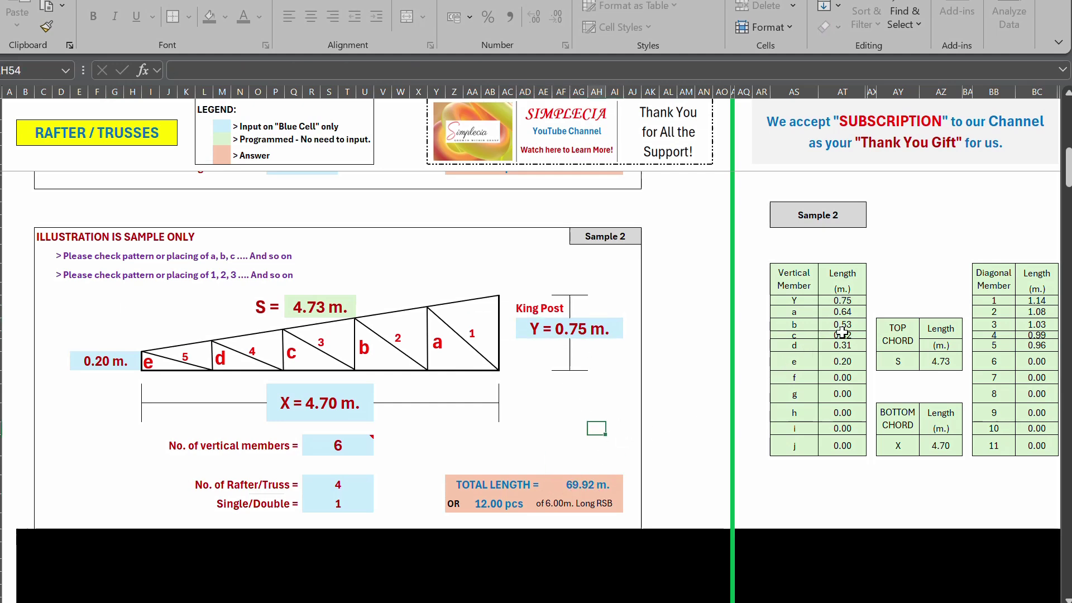
click(585, 484)
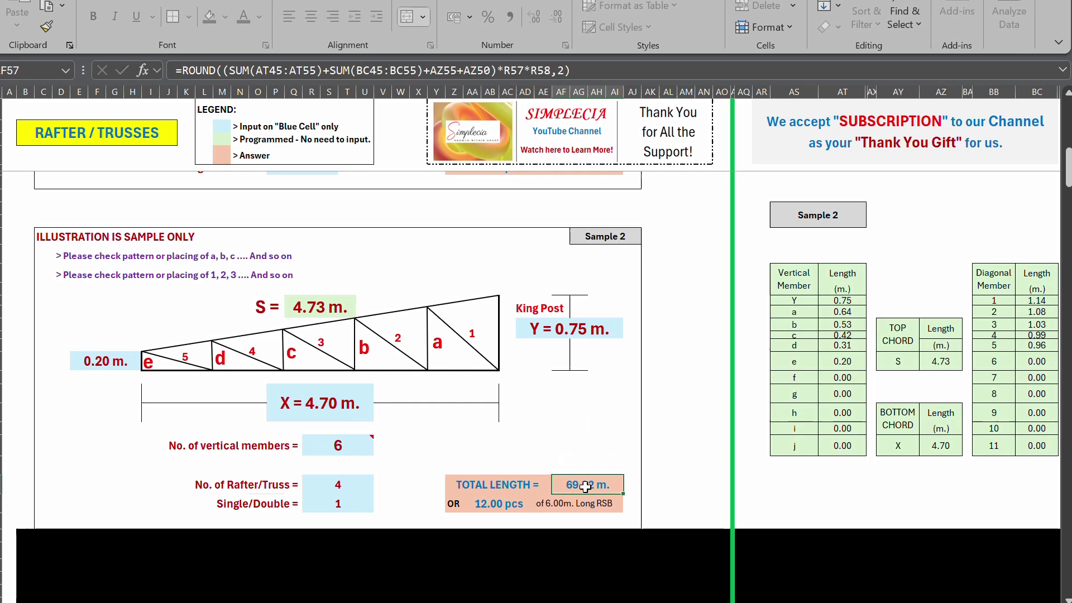
click(479, 505)
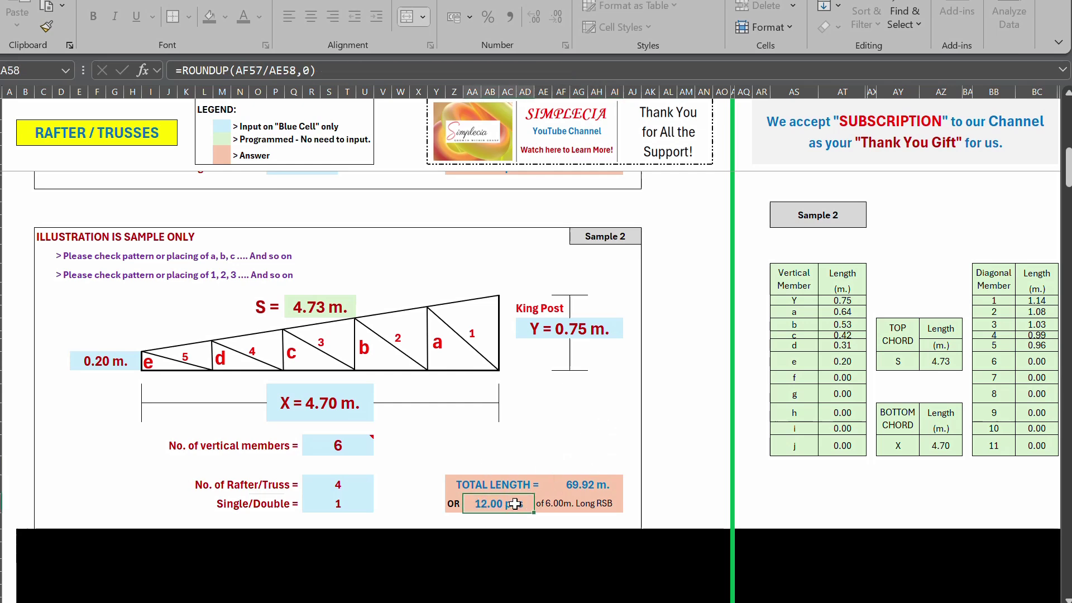
click(623, 238)
click(668, 273)
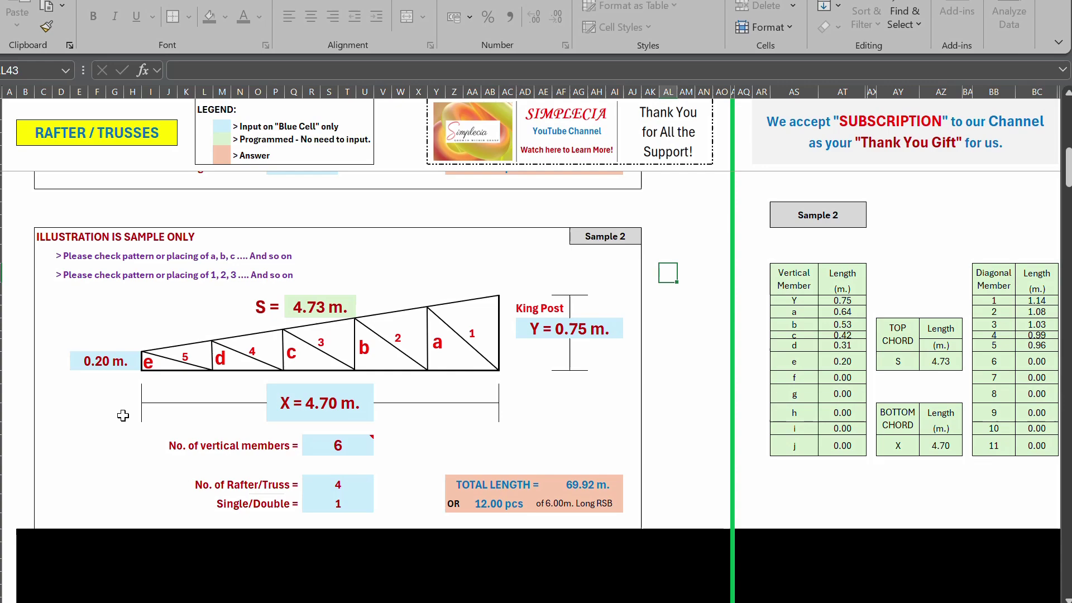
- Check Sample 2's King Post height, then select Sample 1's King Post height cell D25
scroll(146, 365, up, 5)
scroll(147, 365, up, 3)
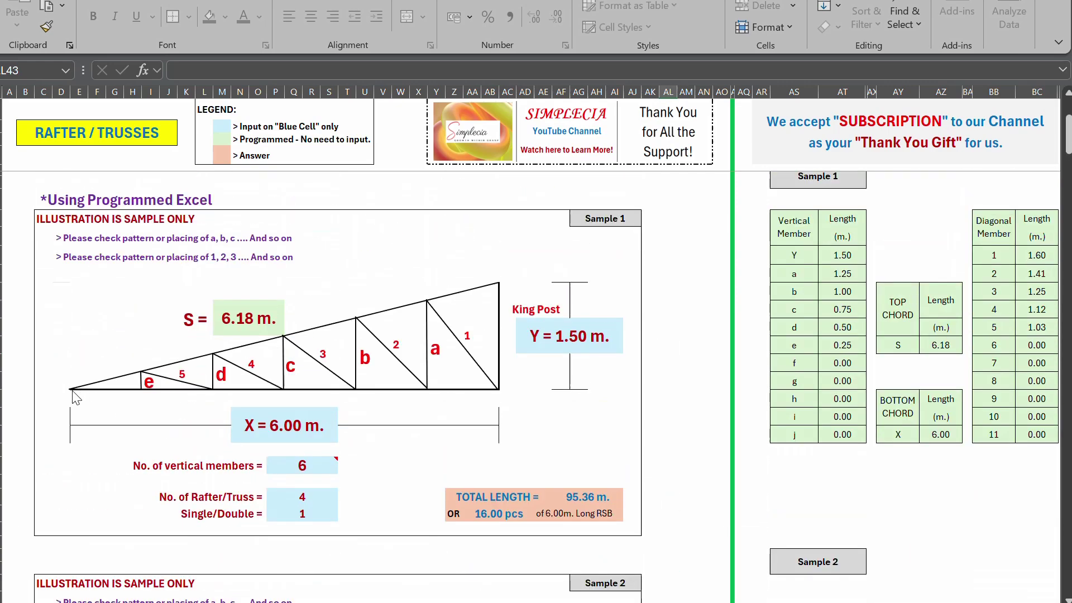
scroll(119, 321, down, 5)
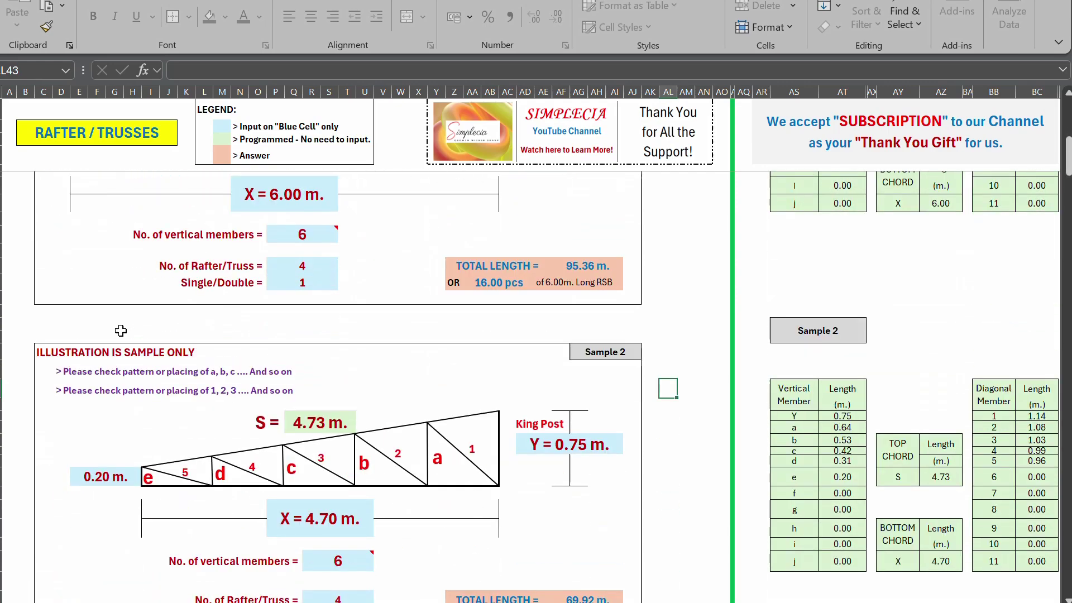
click(542, 528)
scroll(514, 449, down, 3)
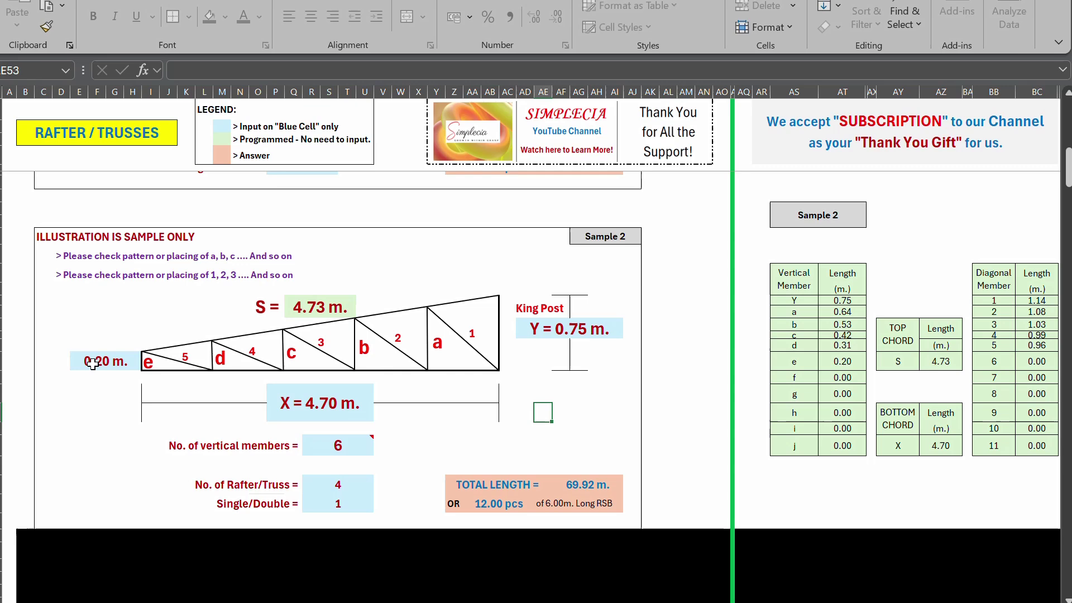
click(579, 333)
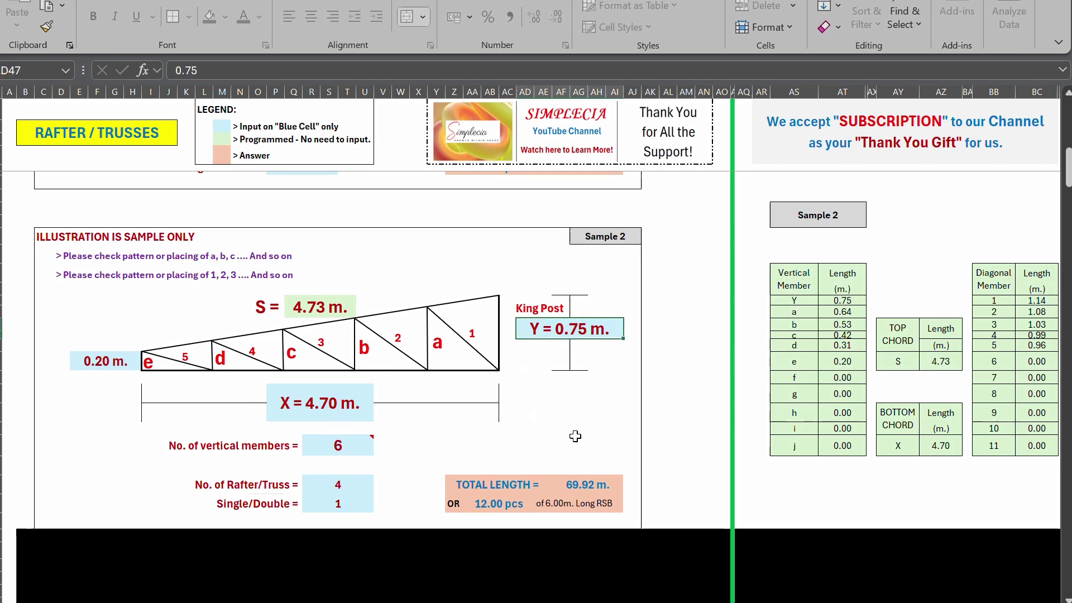
click(575, 436)
scroll(646, 470, up, 10)
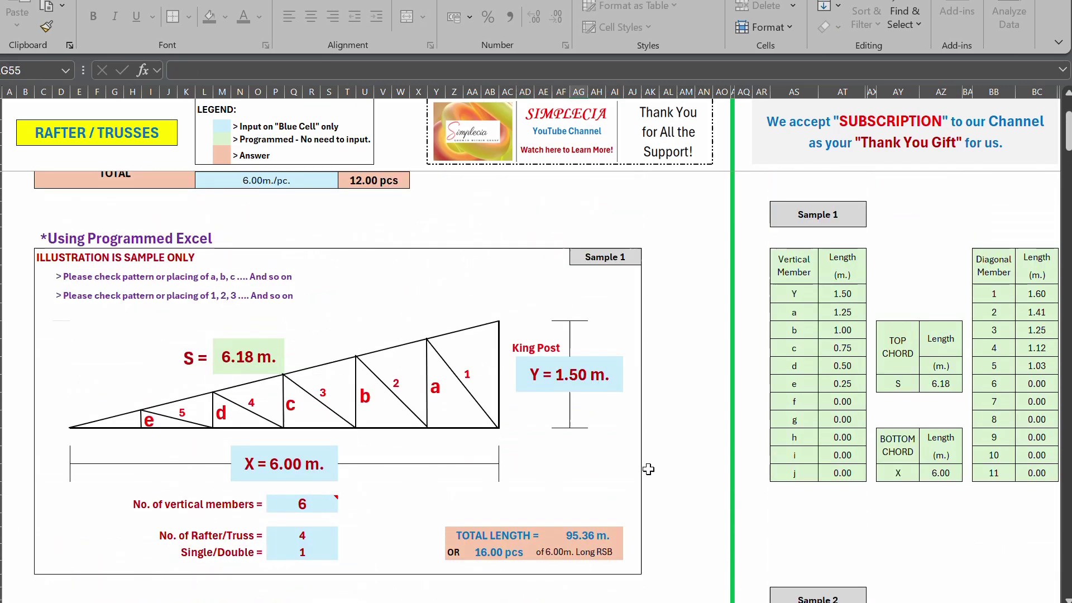
click(575, 378)
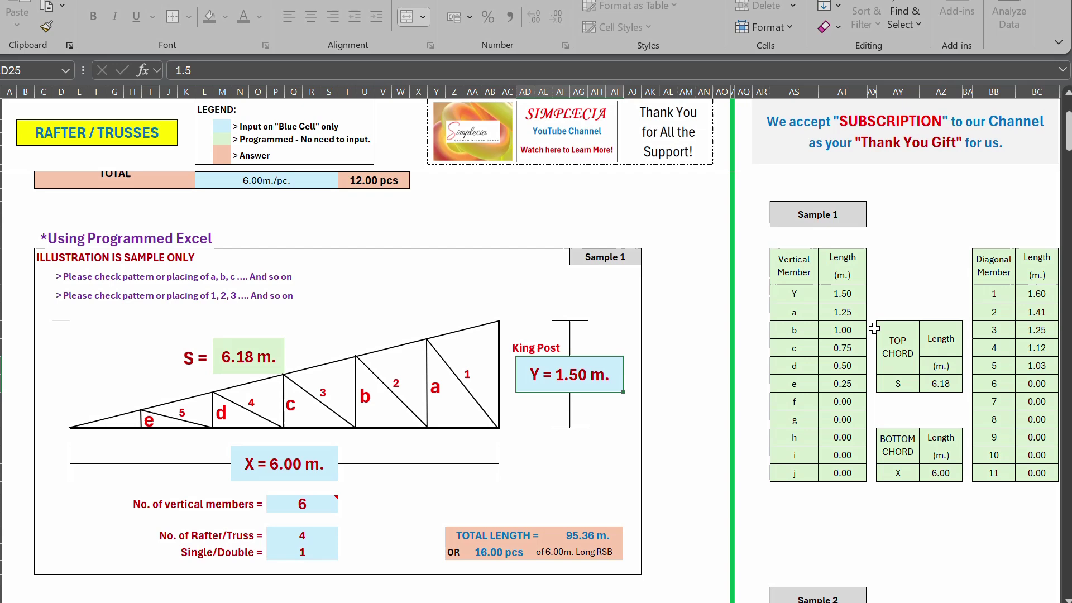
text(1.2)
key(Return)
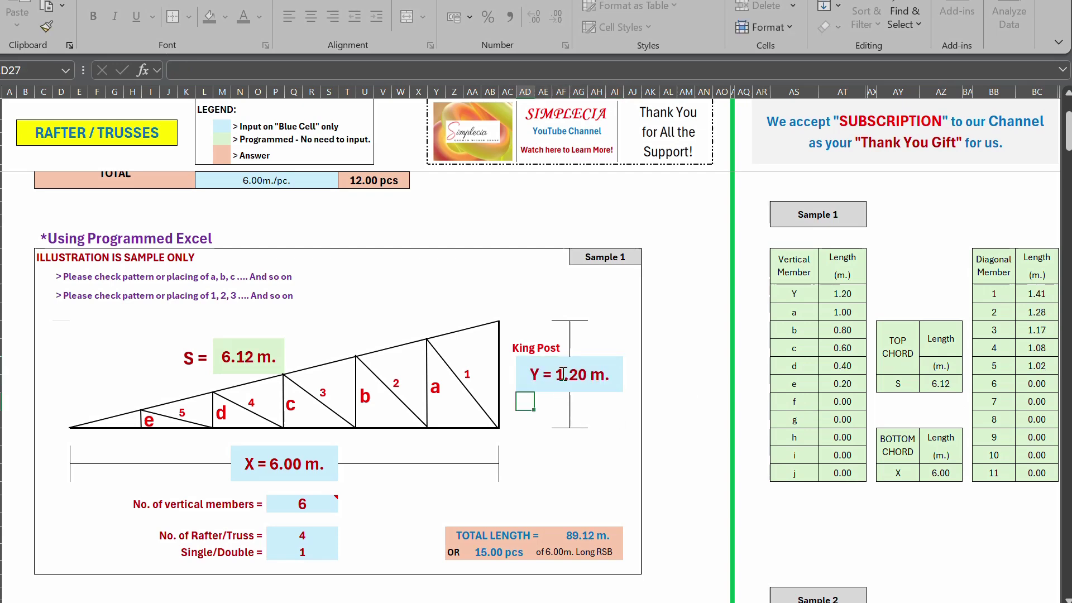
click(245, 356)
click(585, 380)
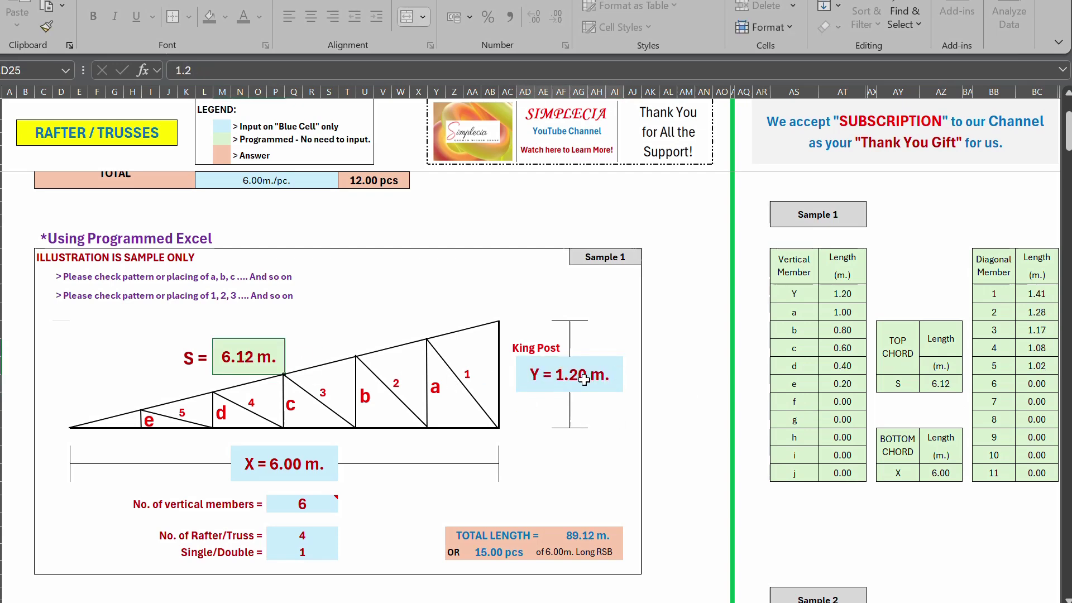
click(235, 355)
click(584, 380)
click(794, 312)
click(898, 338)
click(842, 384)
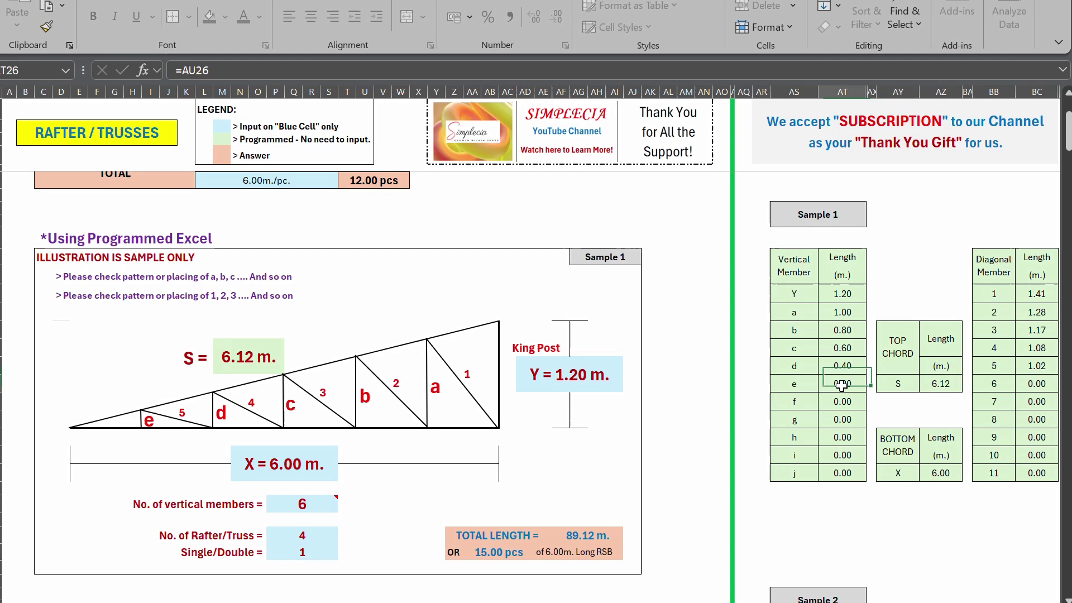
click(567, 384)
click(301, 505)
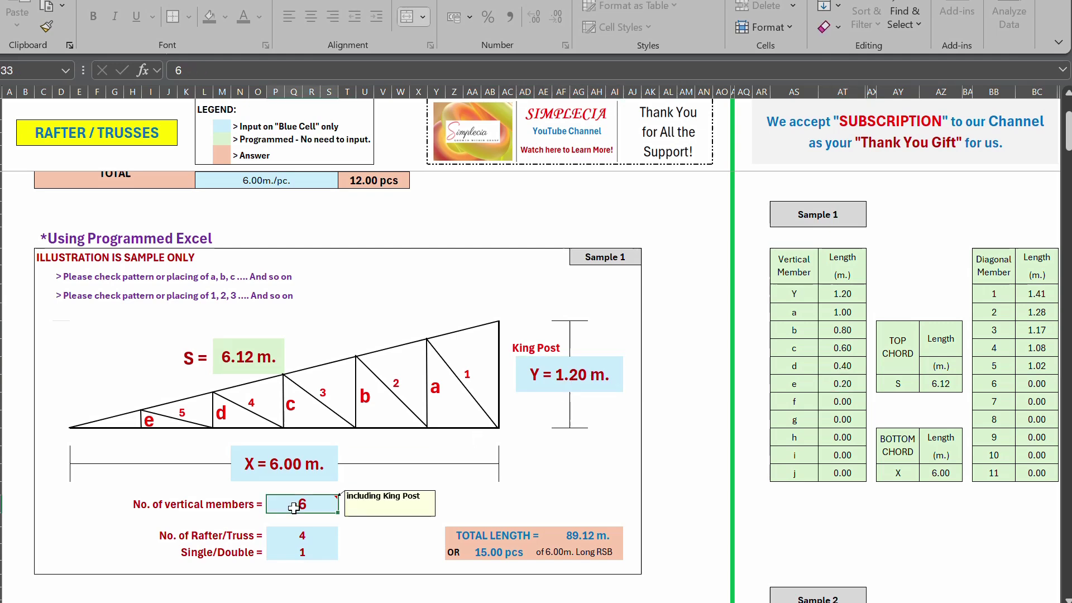
mouse_move(291, 506)
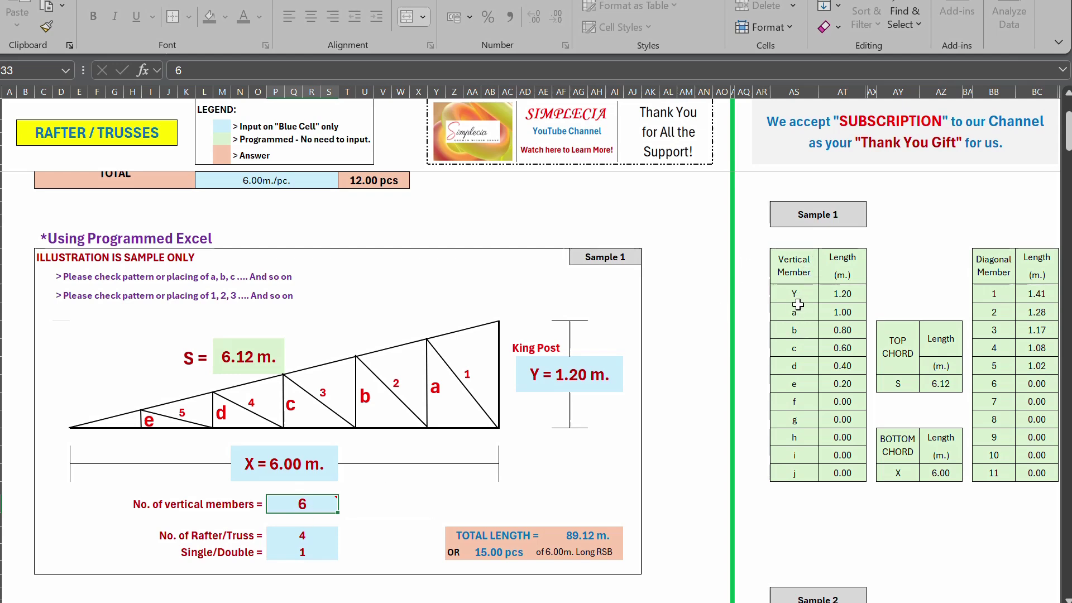
drag(793, 311, 804, 384)
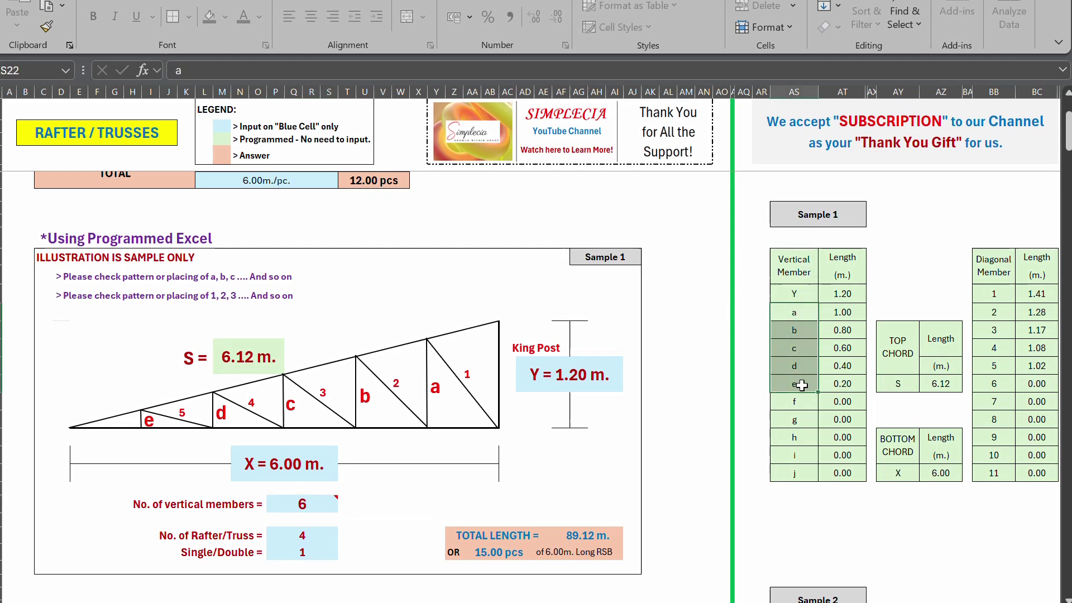
click(811, 385)
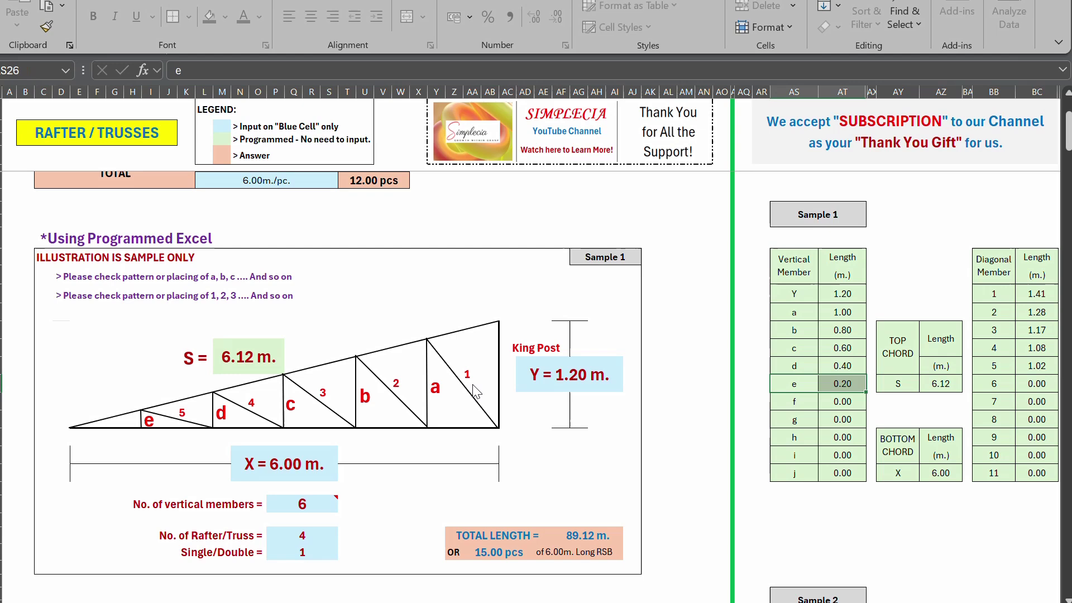
click(837, 403)
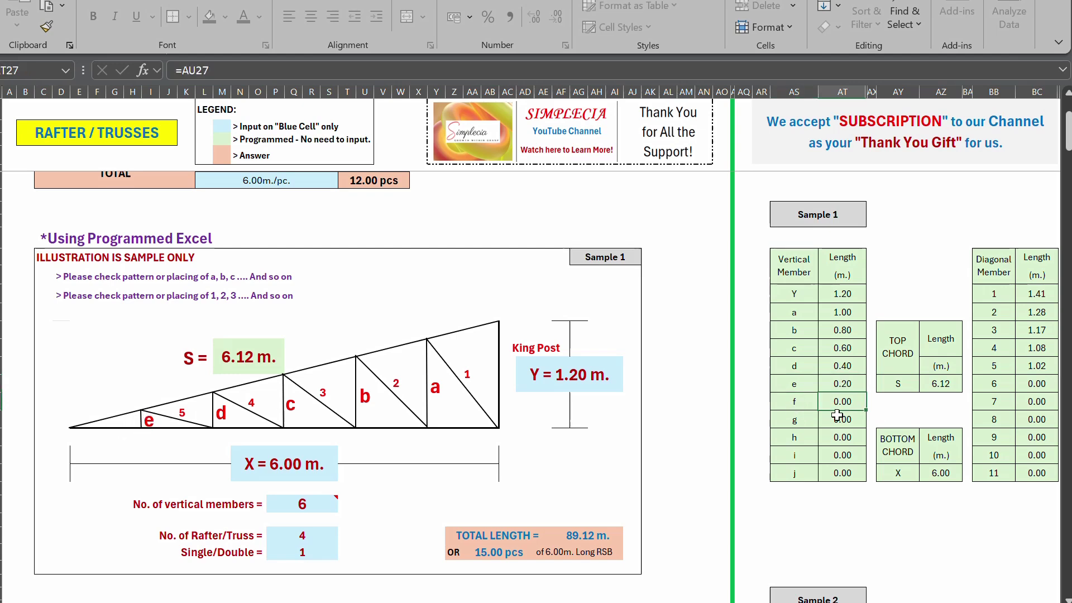
mouse_move(837, 415)
mouse_down()
mouse_move(841, 473)
mouse_move(844, 404)
mouse_up()
drag(998, 293, 1032, 472)
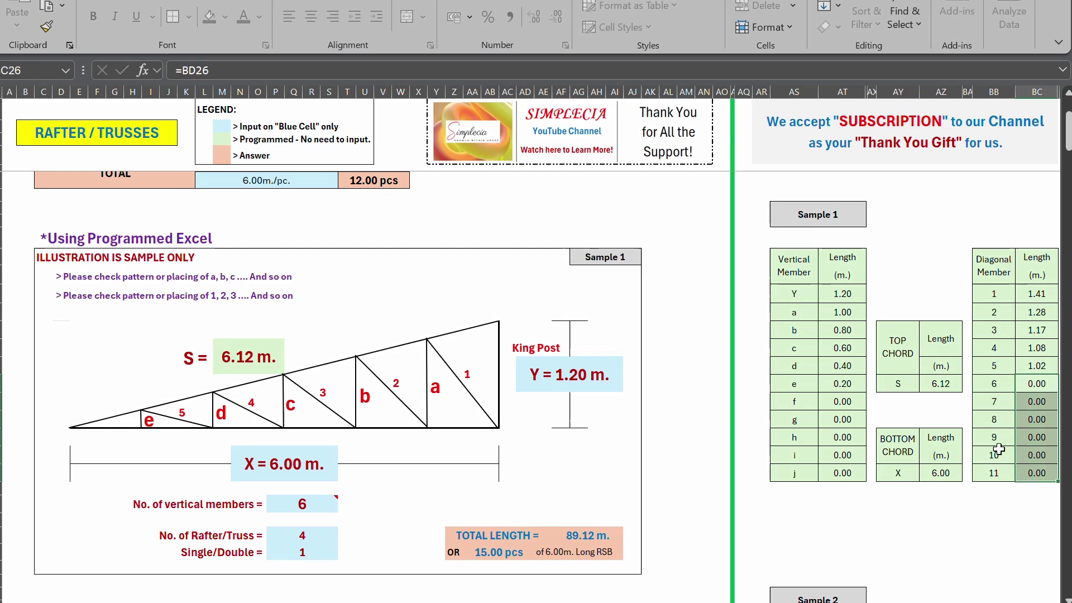
click(423, 446)
click(301, 531)
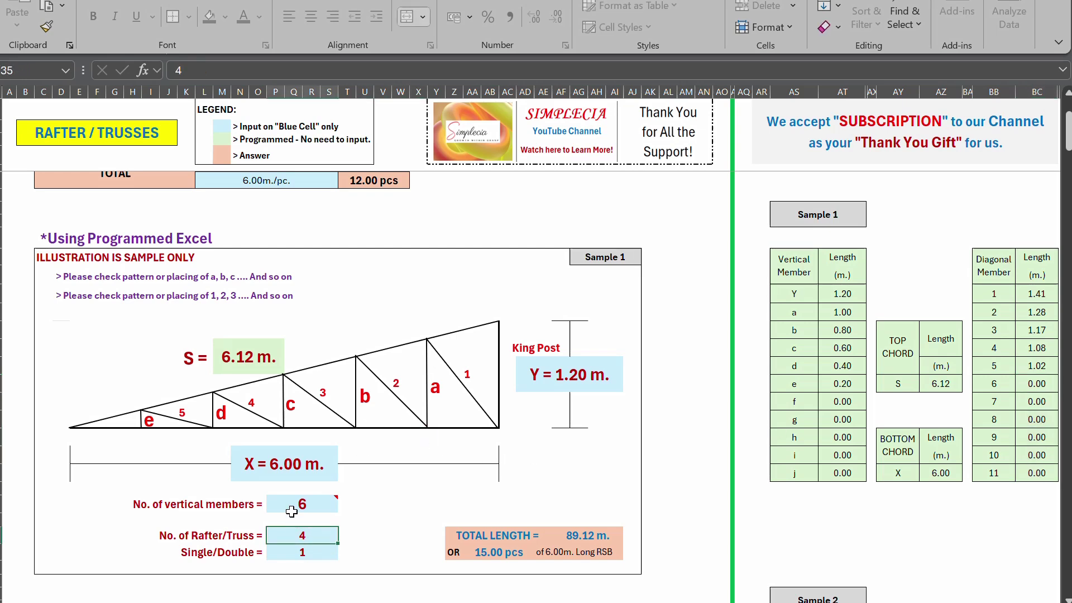
click(291, 504)
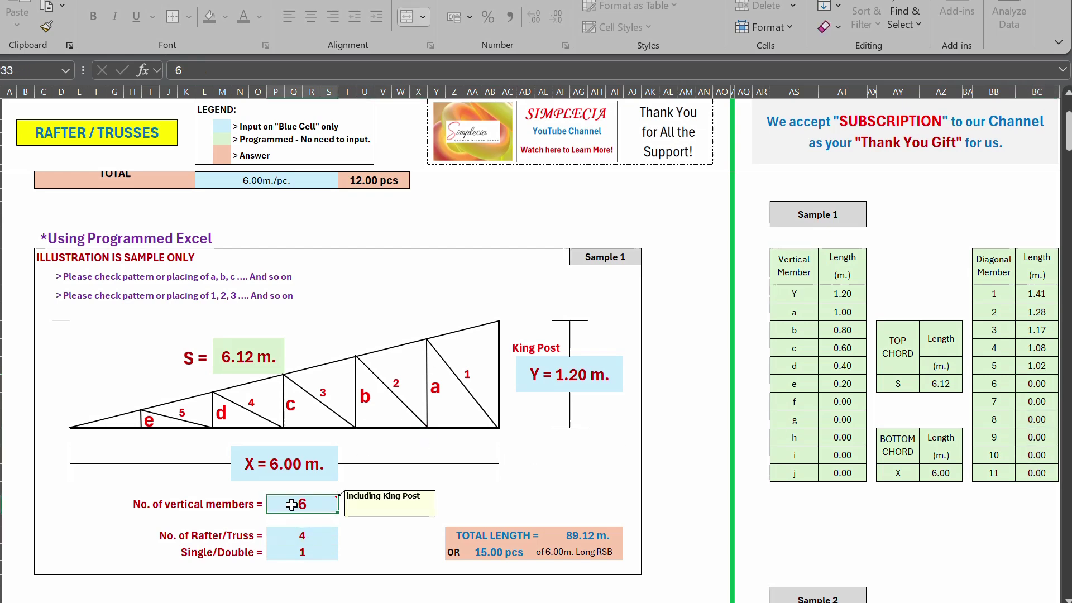
- Change vertical members to 5, mark the member lengths, then restore 6 vertical members
text(5)
key(Return)
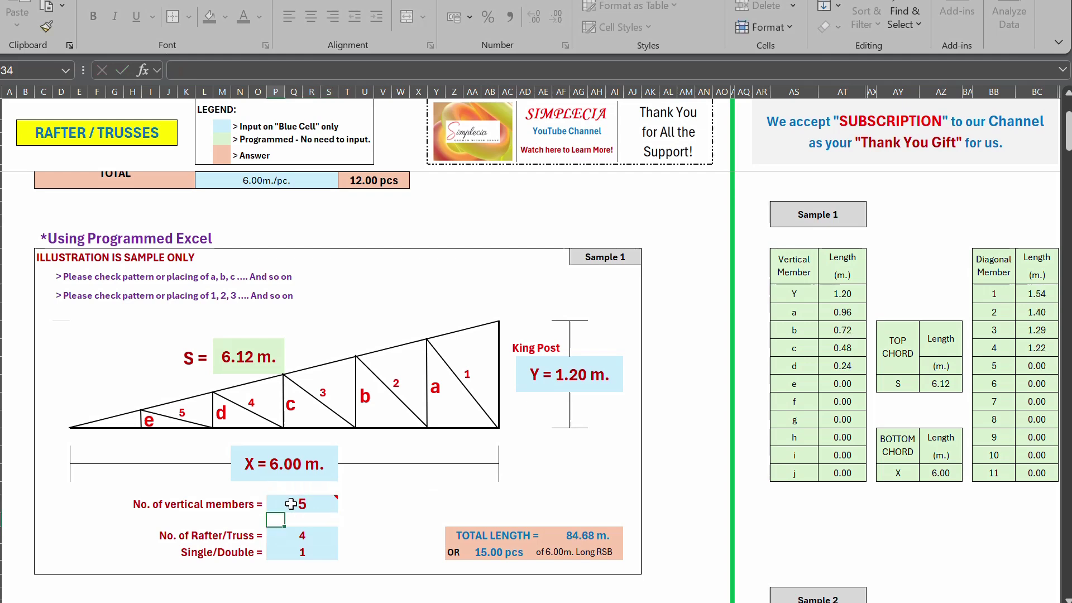
drag(797, 367, 830, 293)
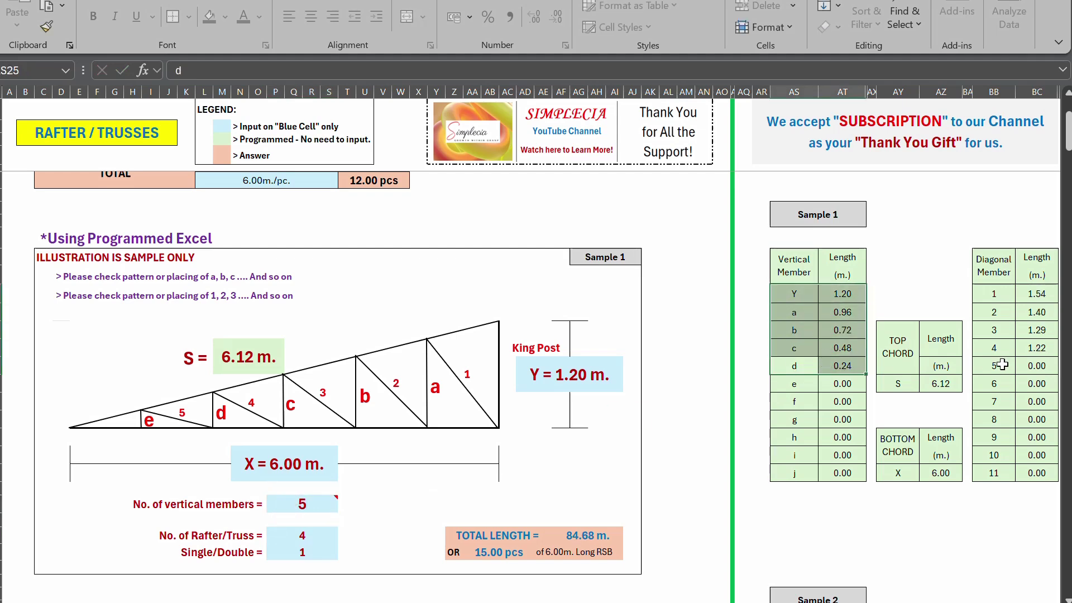
drag(1010, 348, 1030, 294)
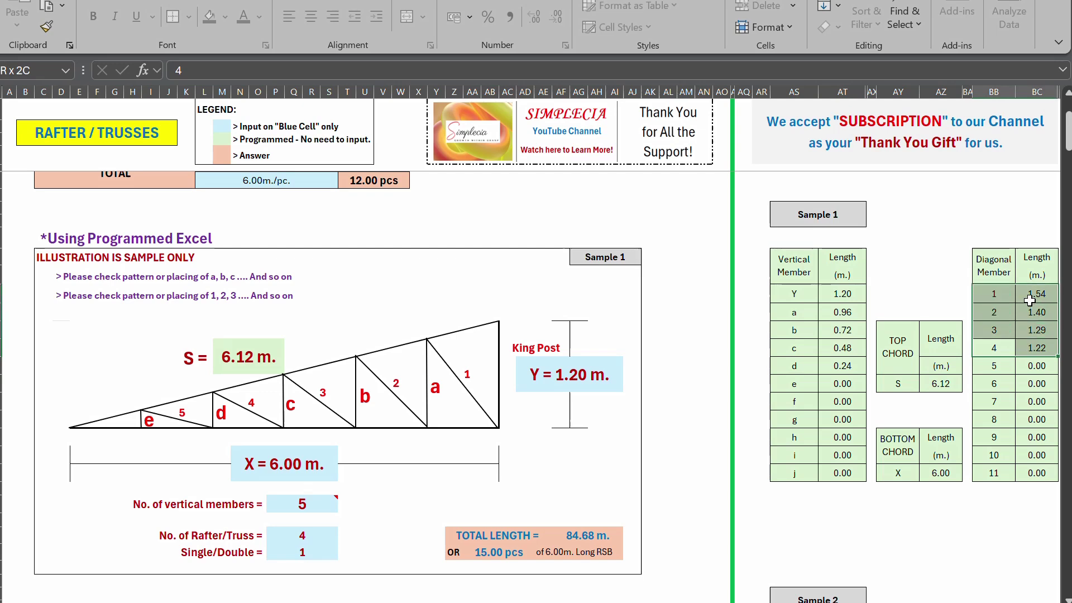
click(329, 503)
text(6)
key(Return)
click(335, 502)
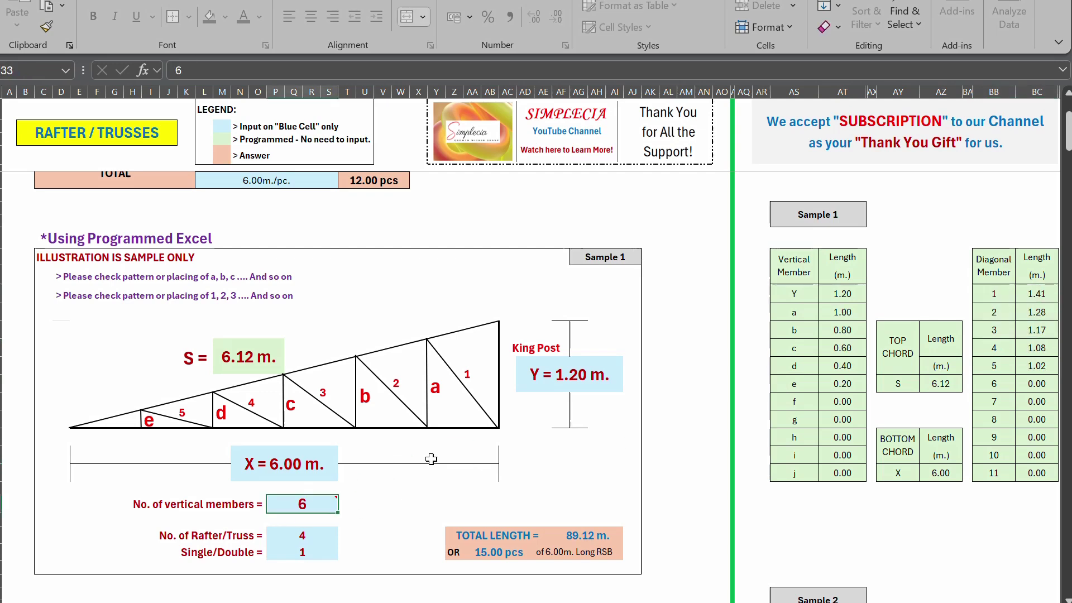
- Set the King Post height to 1.5, then 1, then back to 1.5
click(579, 379)
text(1.5)
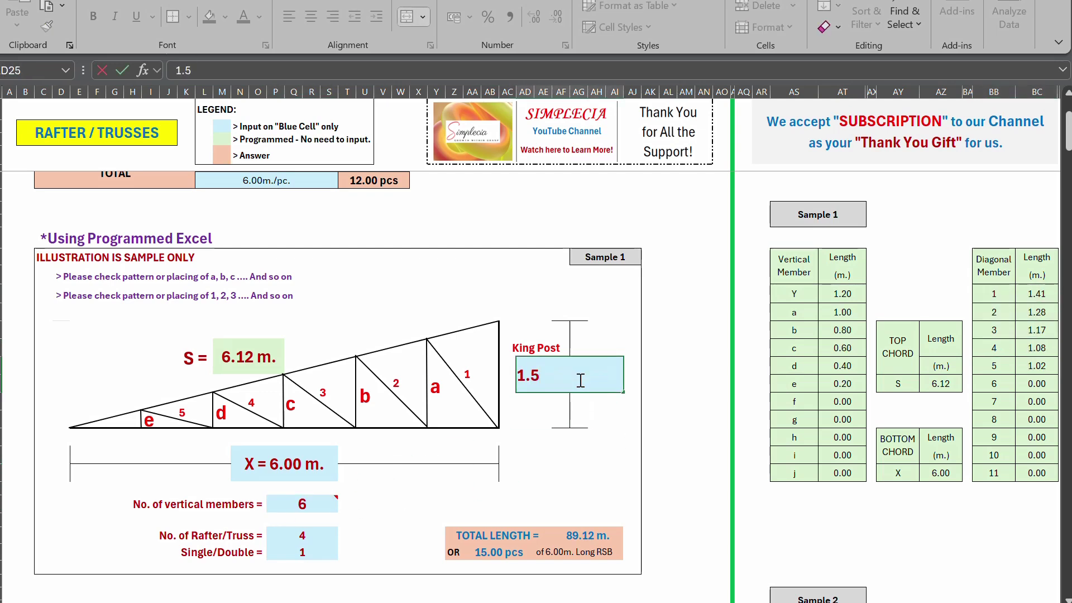
key(Return)
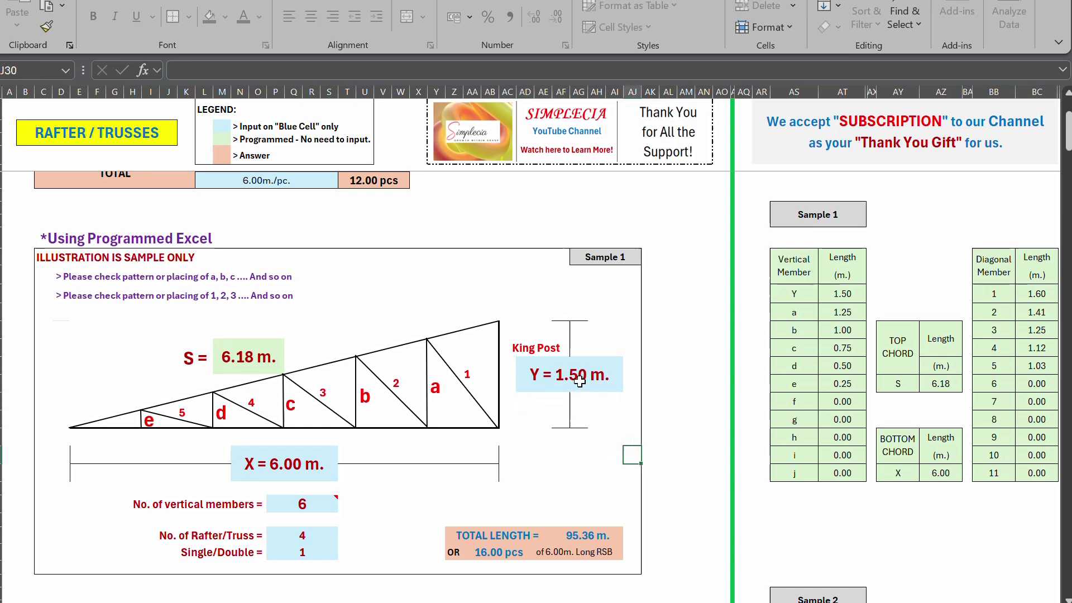
double_click(578, 384)
key(BackSpace)
key(BackSpace)
key(Return)
click(580, 382)
text(1.5)
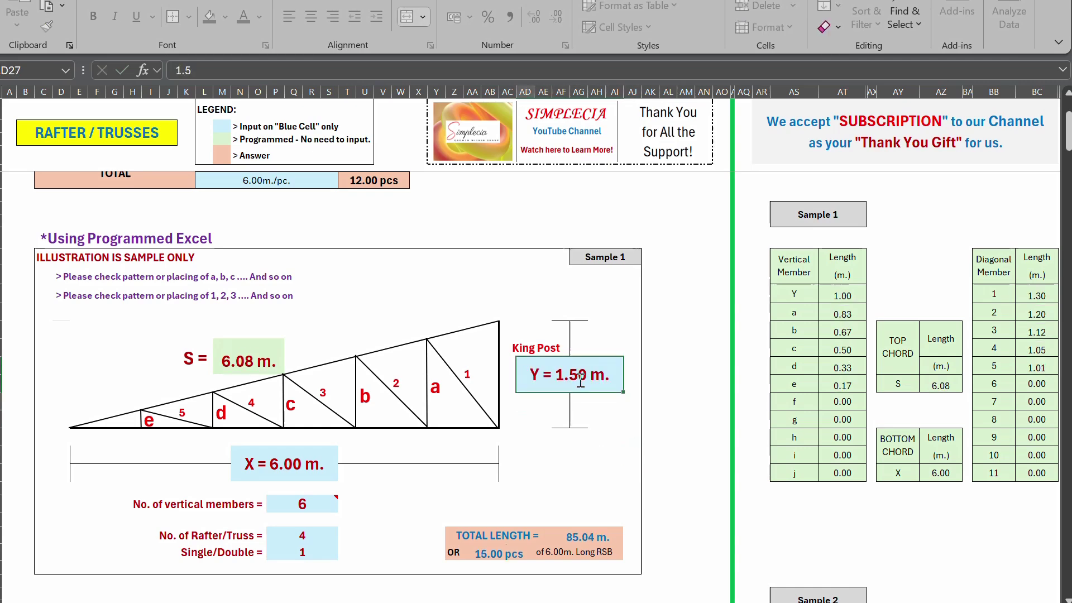
key(Return)
click(398, 484)
- Select Sample 2's X span input, then show the ROUND formula in TOTAL LENGTH cell F57
scroll(555, 406, down, 11)
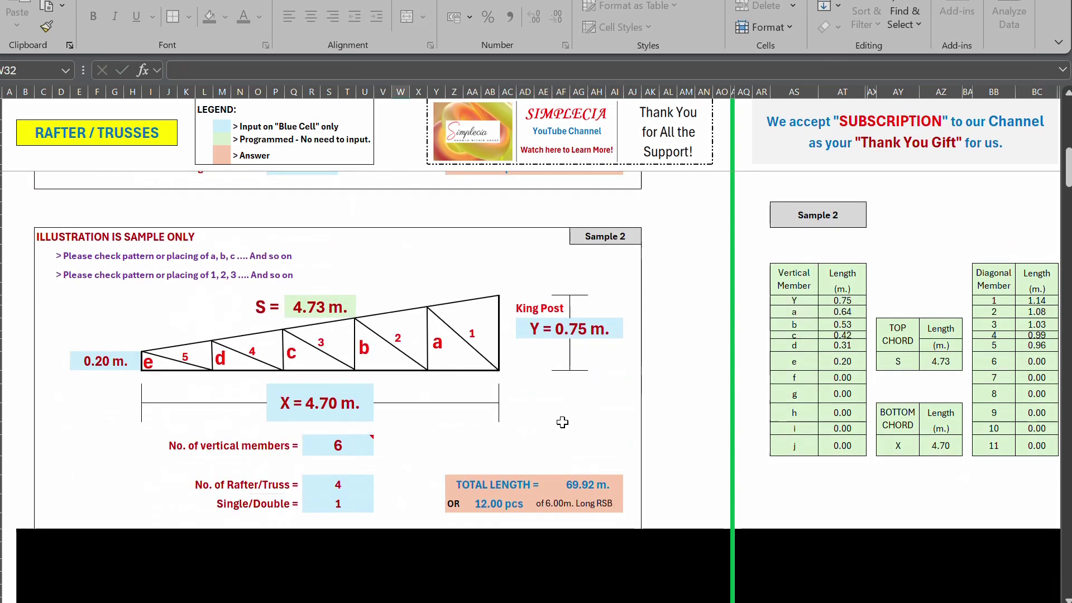
scroll(555, 406, up, 1)
click(560, 412)
click(323, 401)
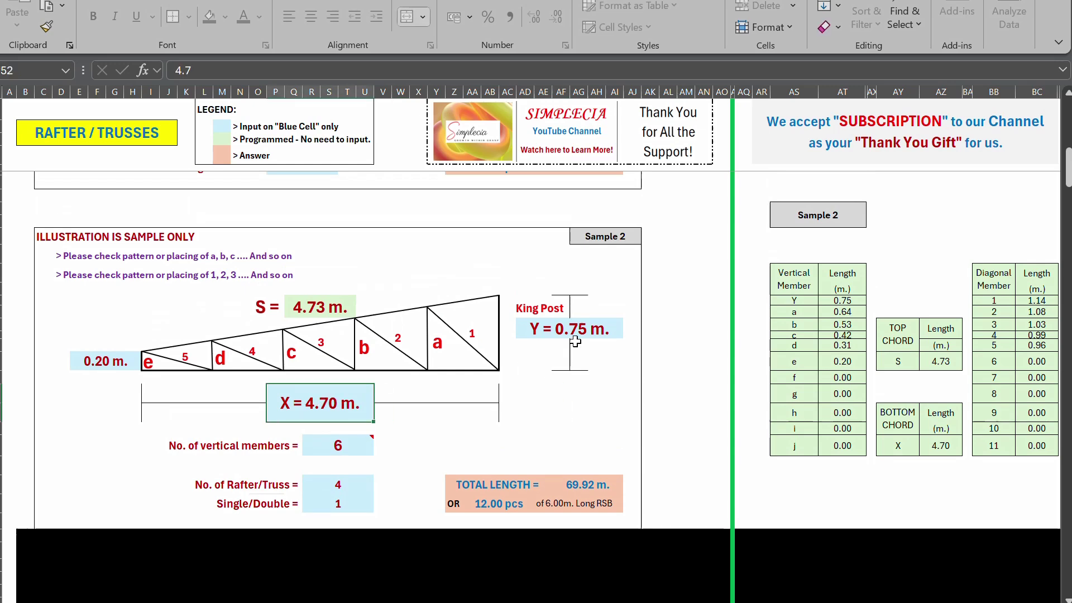
click(335, 430)
click(322, 401)
click(576, 484)
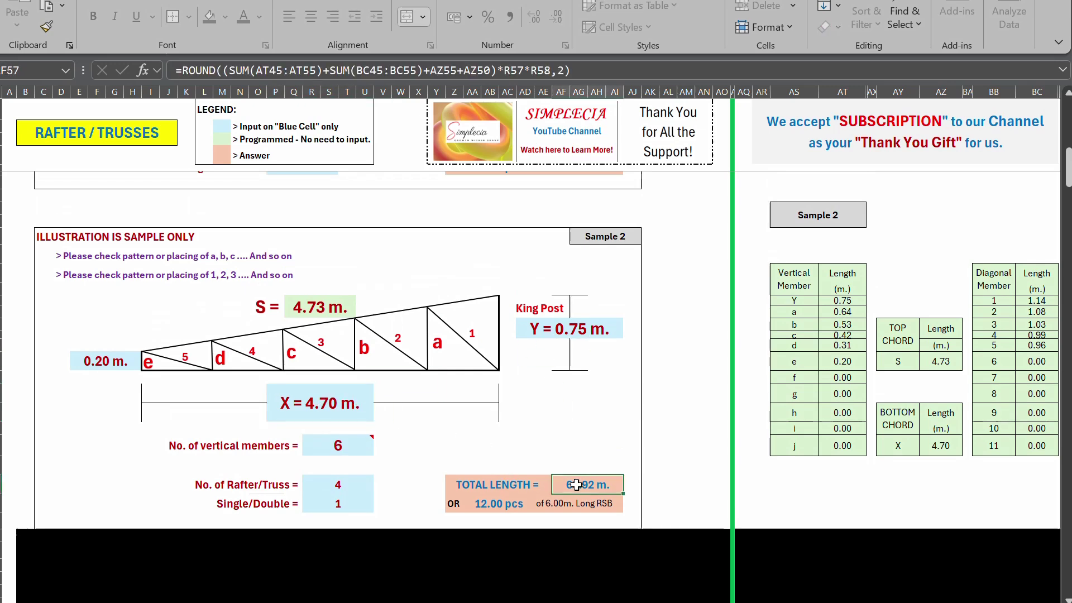